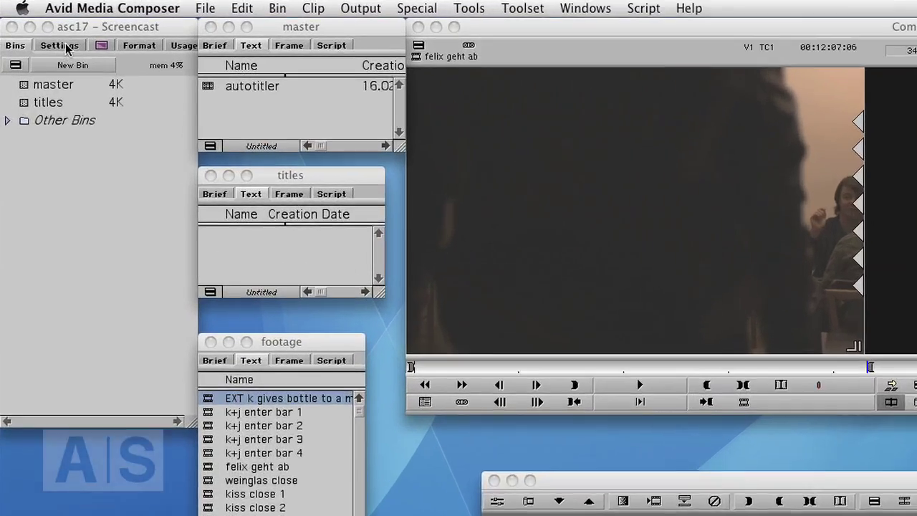
Confirm the Marquee Title project setting with Ask me for both title creation and promotion
{"action": "left_click", "coordinate": [34, 26]}
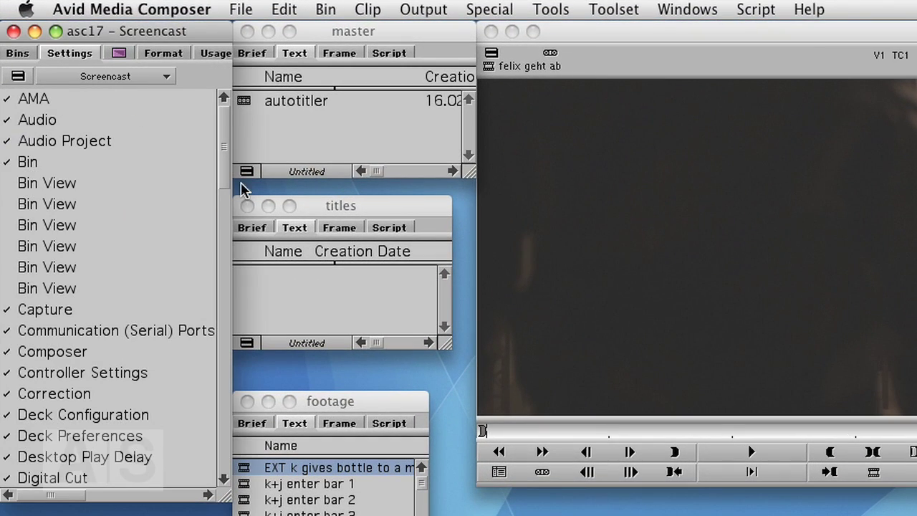
{"action": "left_click_drag", "start_coordinate": [223, 168], "coordinate": [211, 403]}
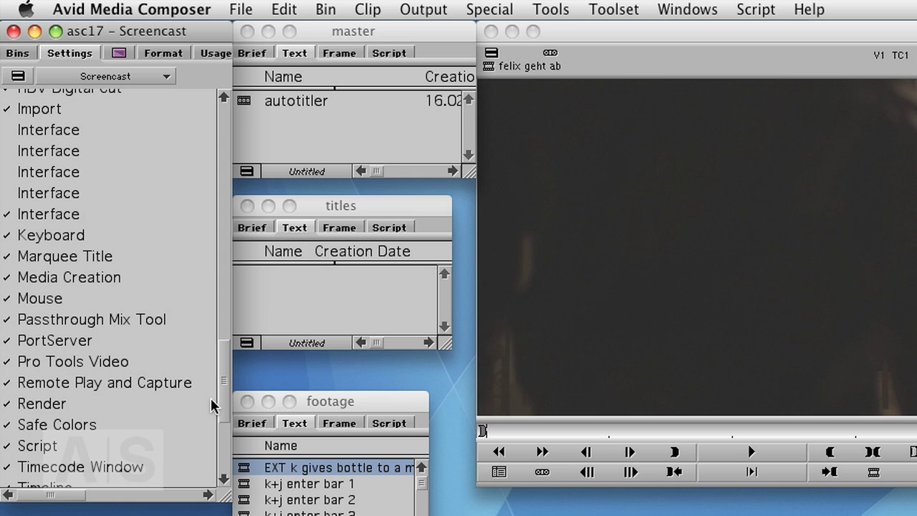
{"action": "double_click", "coordinate": [81, 264]}
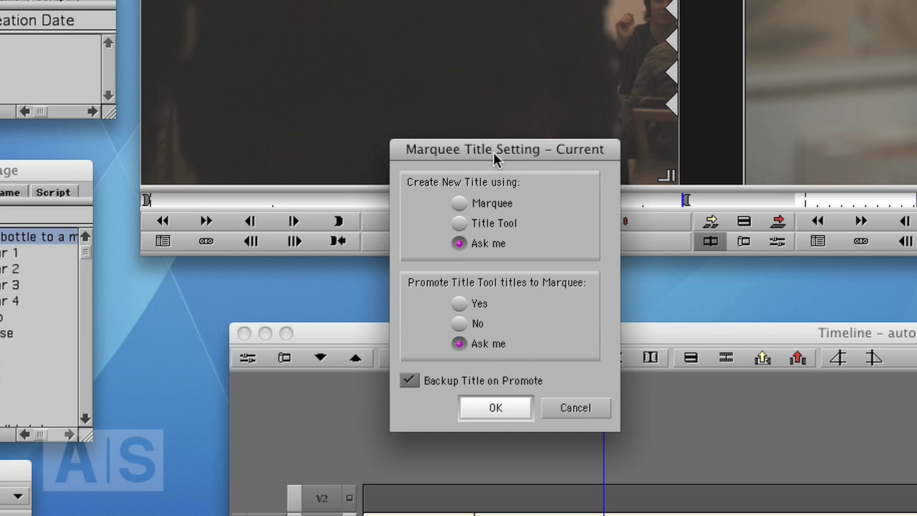
{"action": "left_click", "coordinate": [497, 415]}
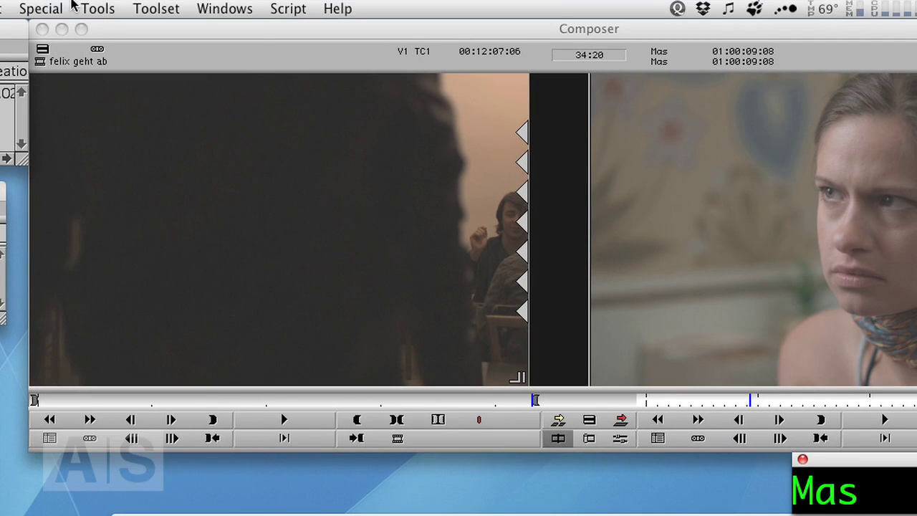
Start a new Marquee title over the current frame and turn on Safe Action/Title guides
{"action": "left_click", "coordinate": [98, 9]}
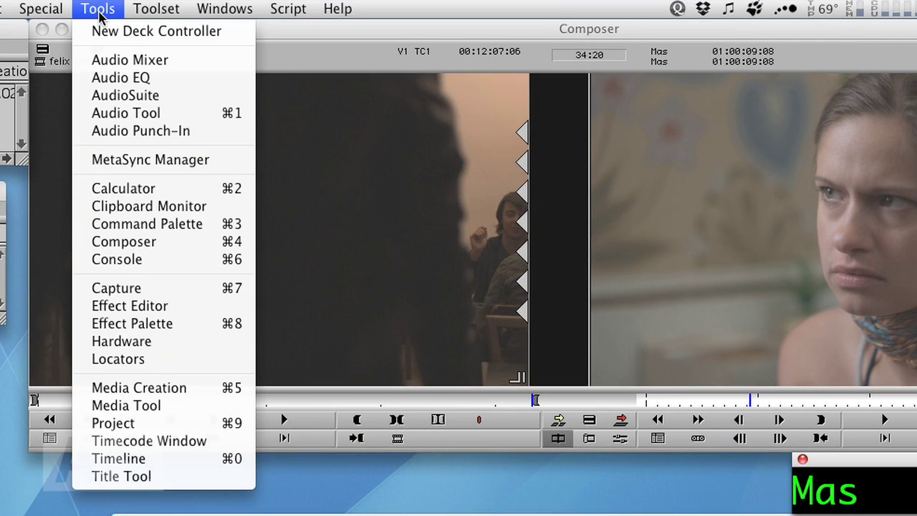
{"action": "left_click", "coordinate": [122, 476]}
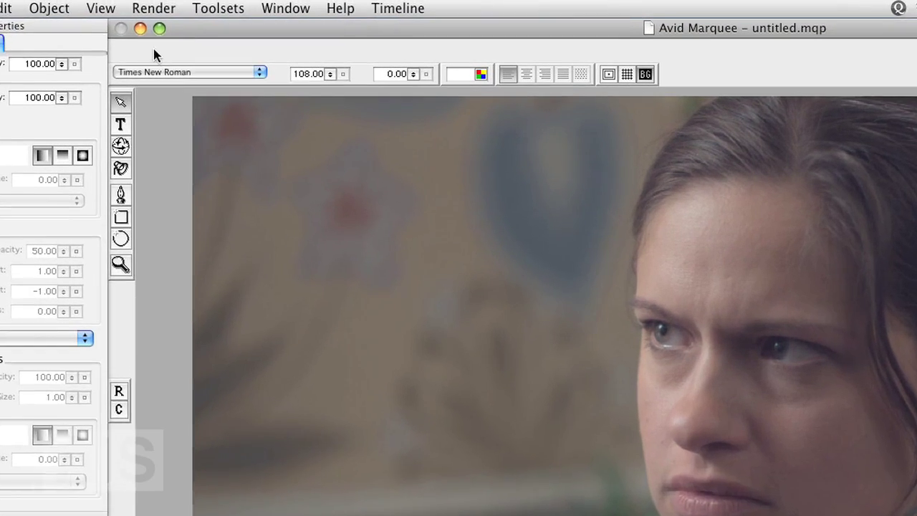
{"action": "left_click", "coordinate": [167, 5]}
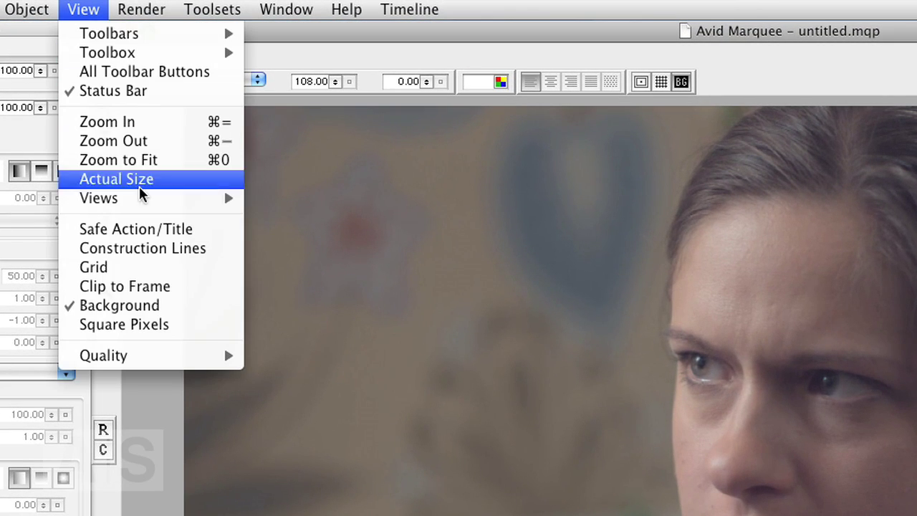
{"action": "left_click", "coordinate": [126, 230]}
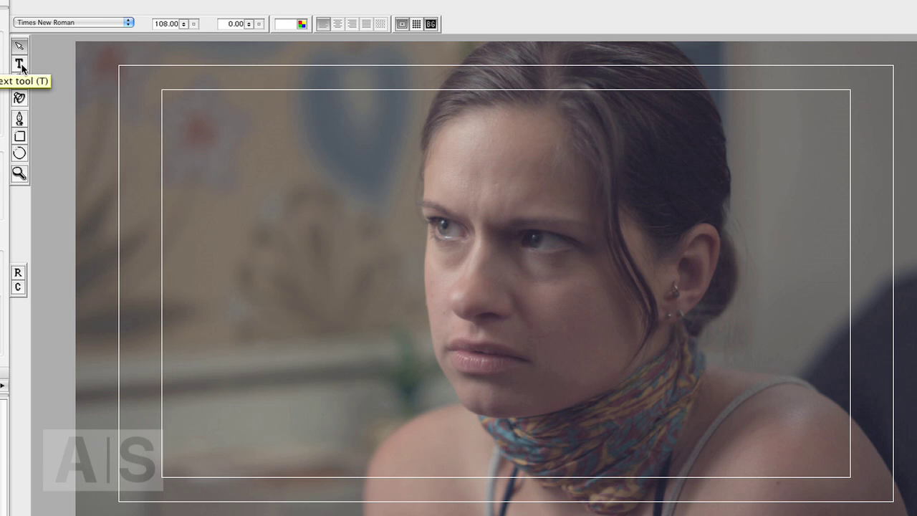
Set the text font to Helvetica
{"action": "left_click", "coordinate": [128, 22]}
{"action": "scroll", "coordinate": [79, 14], "scroll_direction": "up", "scroll_amount": 10}
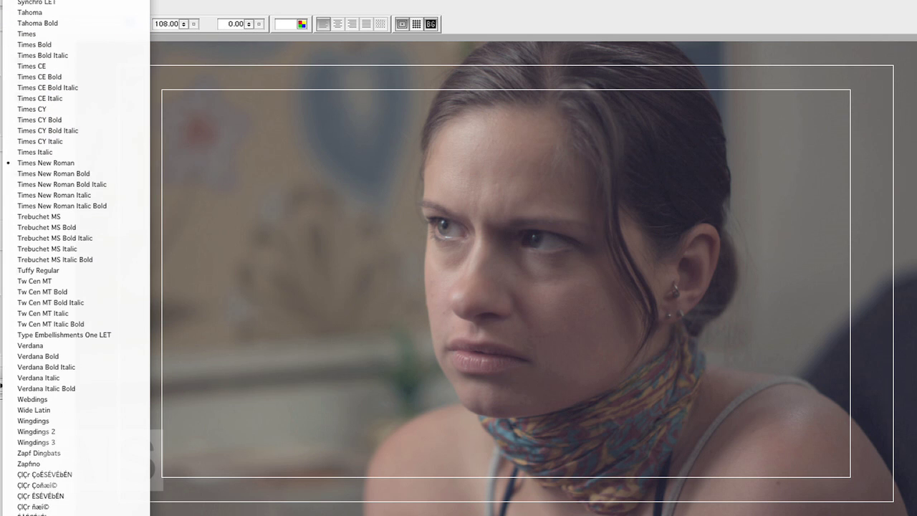
{"action": "scroll", "coordinate": [79, 14], "scroll_direction": "up", "scroll_amount": 17}
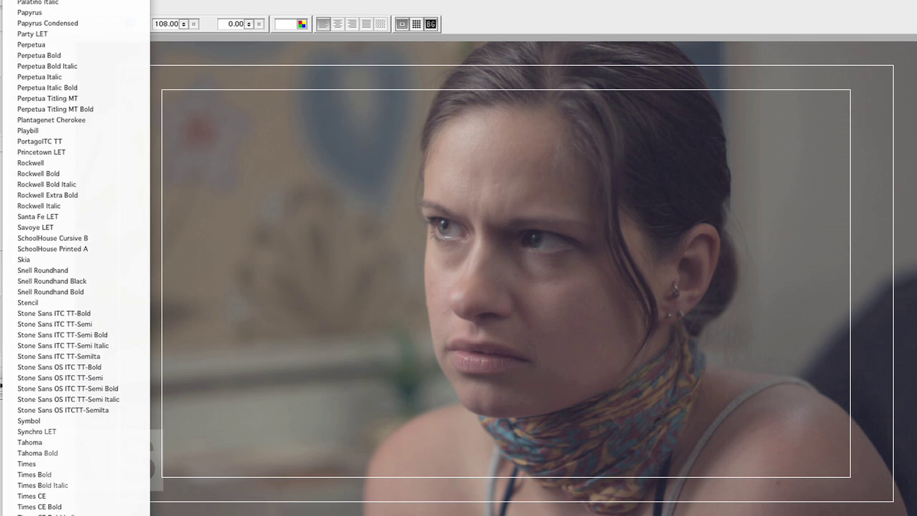
{"action": "scroll", "coordinate": [76, 222], "scroll_direction": "up", "scroll_amount": 20}
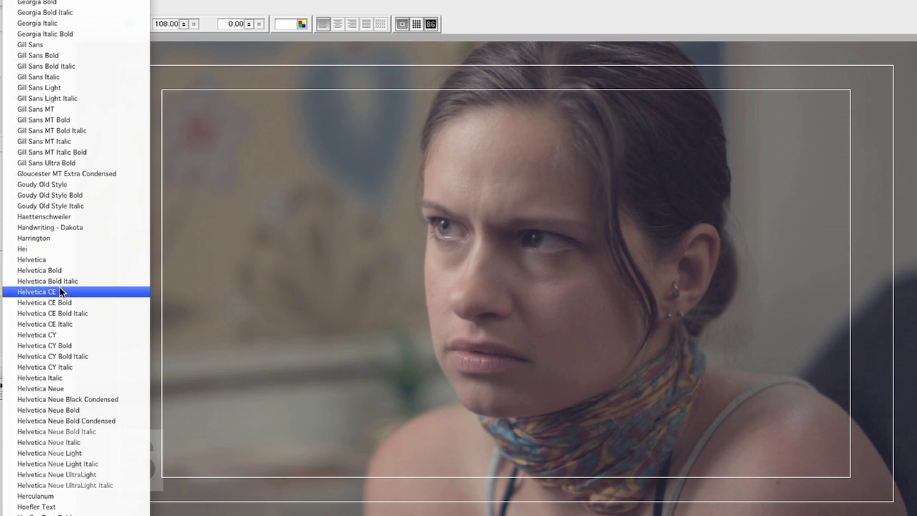
{"action": "left_click", "coordinate": [54, 259]}
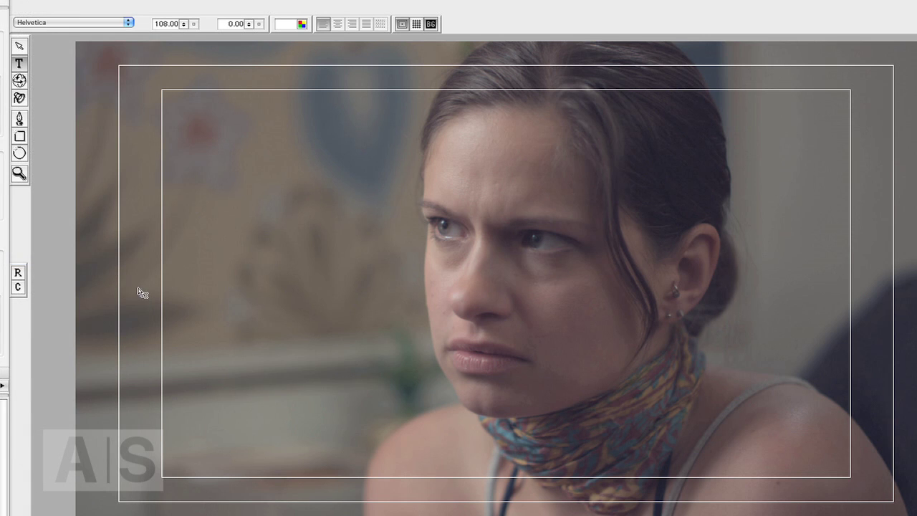
Type 'Name' in the lower left of the frame and 'Job' on a line beneath it
{"action": "left_click", "coordinate": [176, 399]}
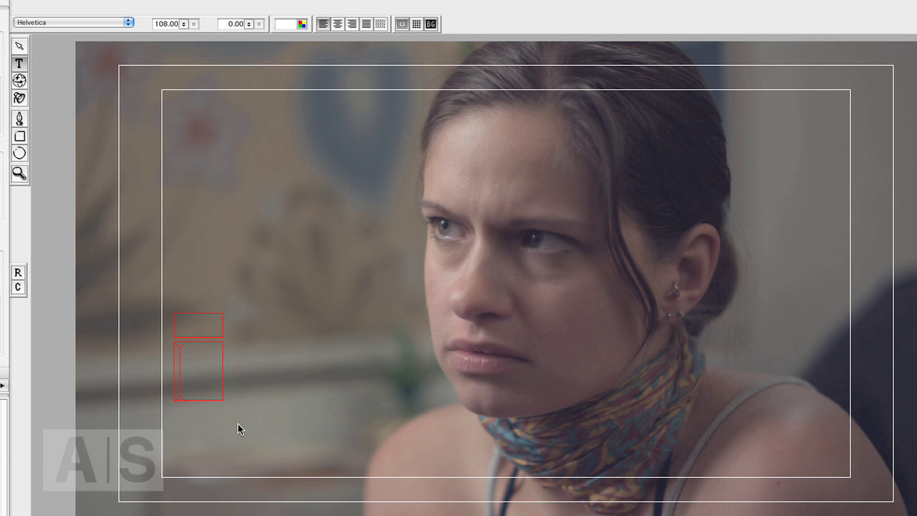
{"action": "type", "text": "Name"}
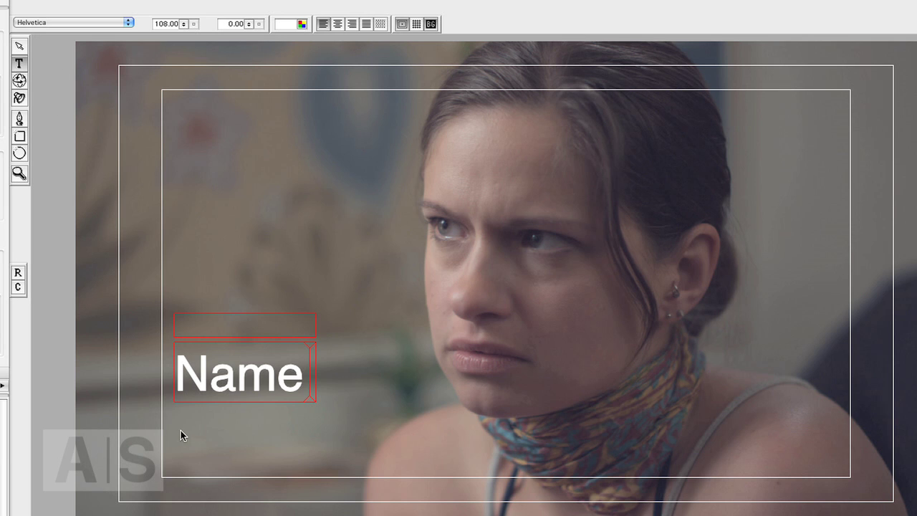
{"action": "key", "text": "Escape"}
{"action": "left_click", "coordinate": [208, 420]}
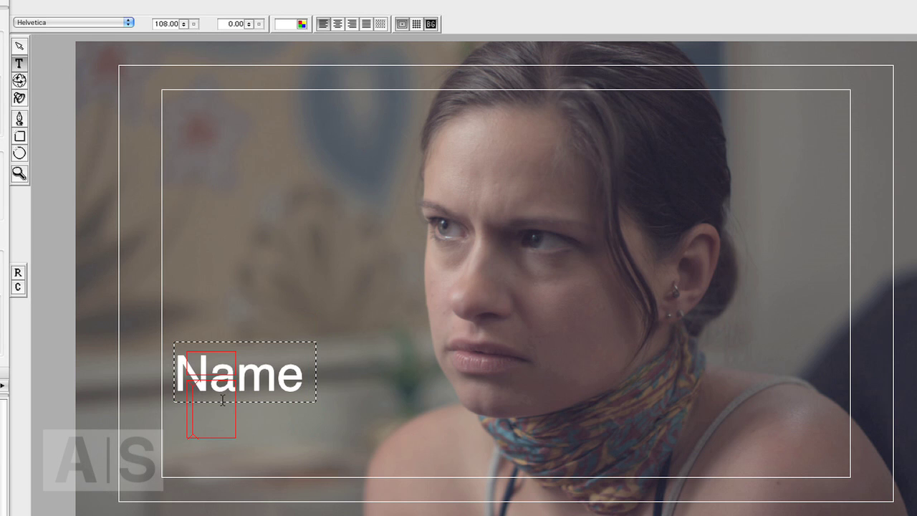
{"action": "type", "text": "Jo"}
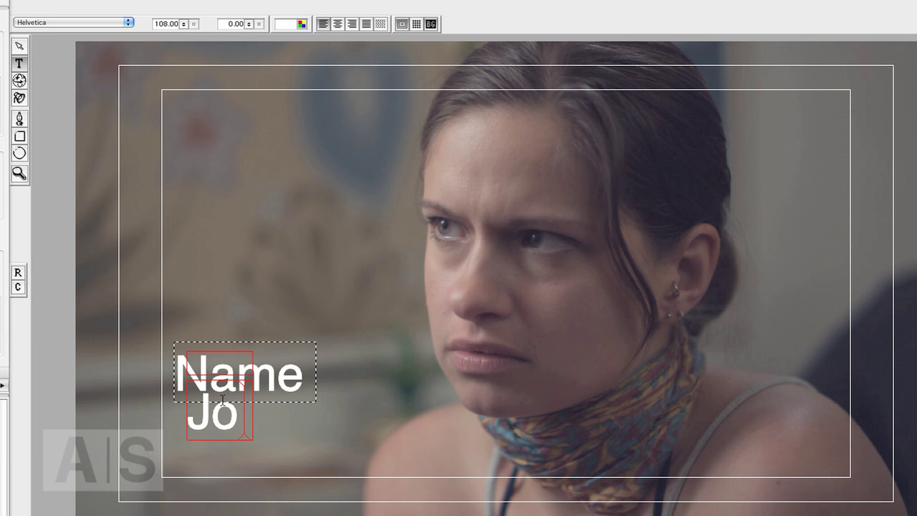
{"action": "type", "text": "b"}
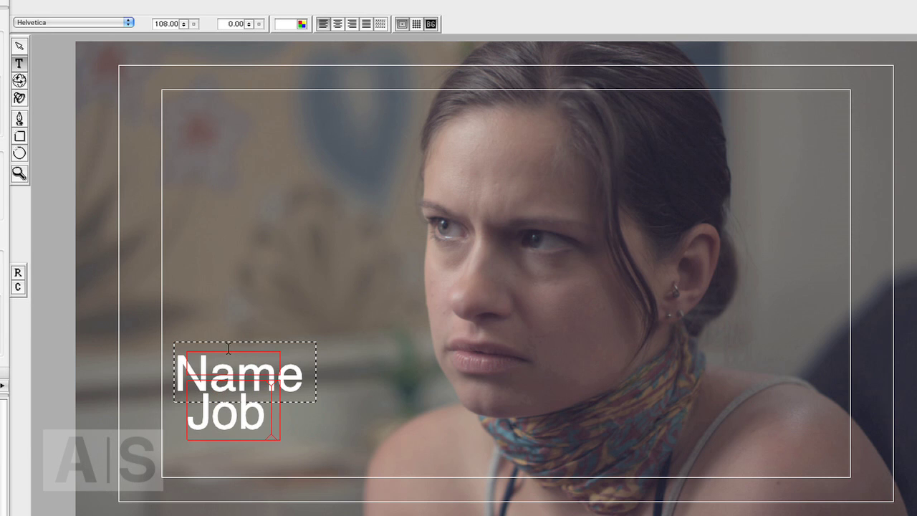
Move the Job text toward the bottom left and shrink it to size 57.6
{"action": "left_click", "coordinate": [19, 46]}
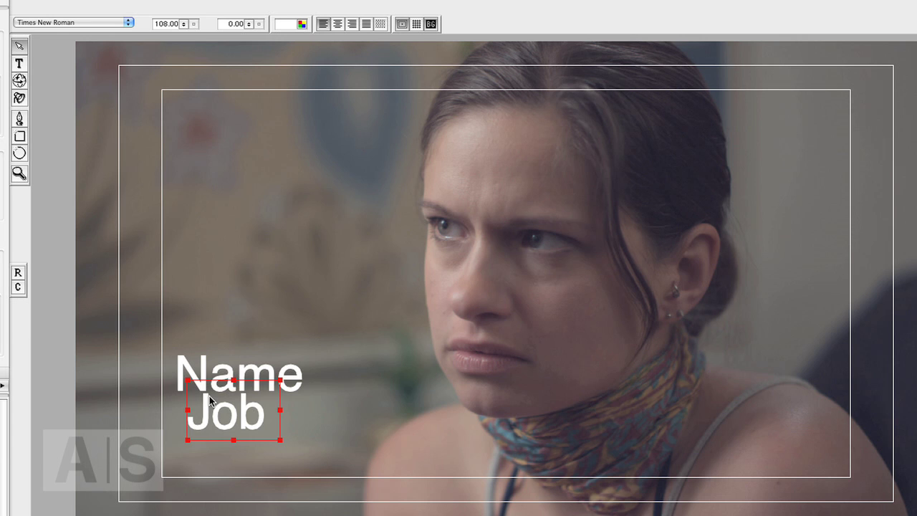
{"action": "left_click_drag", "start_coordinate": [213, 403], "coordinate": [188, 441]}
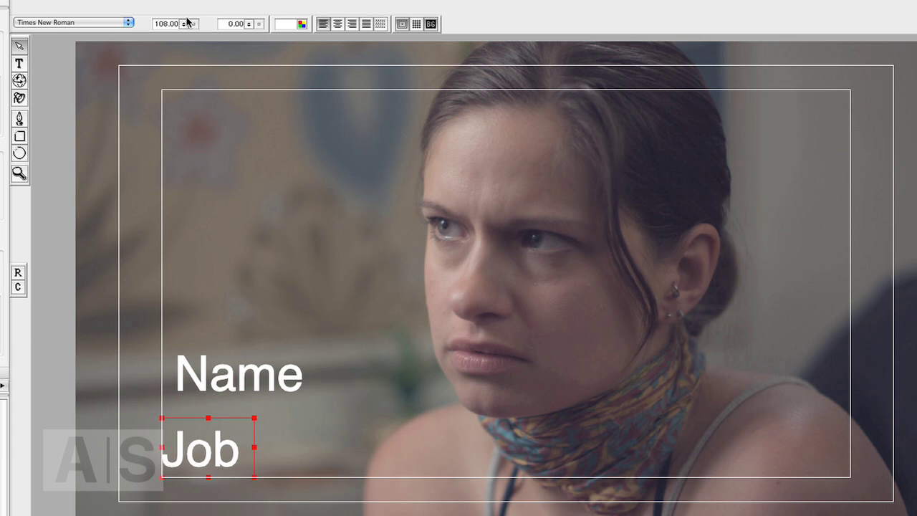
{"action": "left_click_drag", "start_coordinate": [184, 24], "coordinate": [184, 36]}
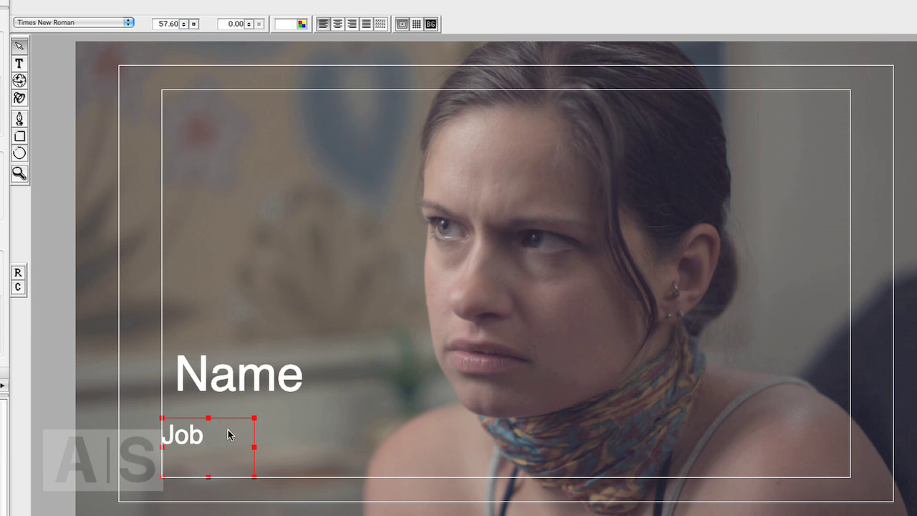
{"action": "left_click_drag", "start_coordinate": [231, 434], "coordinate": [231, 464]}
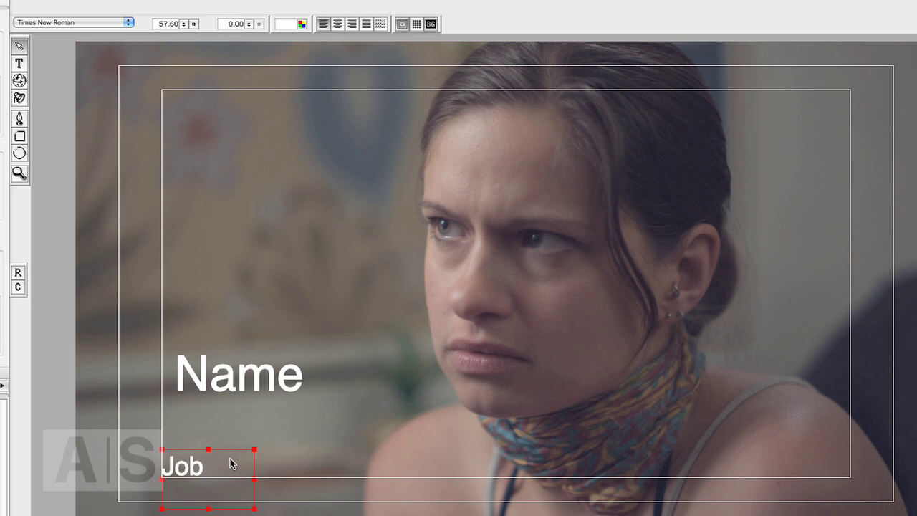
Set the Name text to size 93.6 and place it directly above Job
{"action": "left_click", "coordinate": [231, 361]}
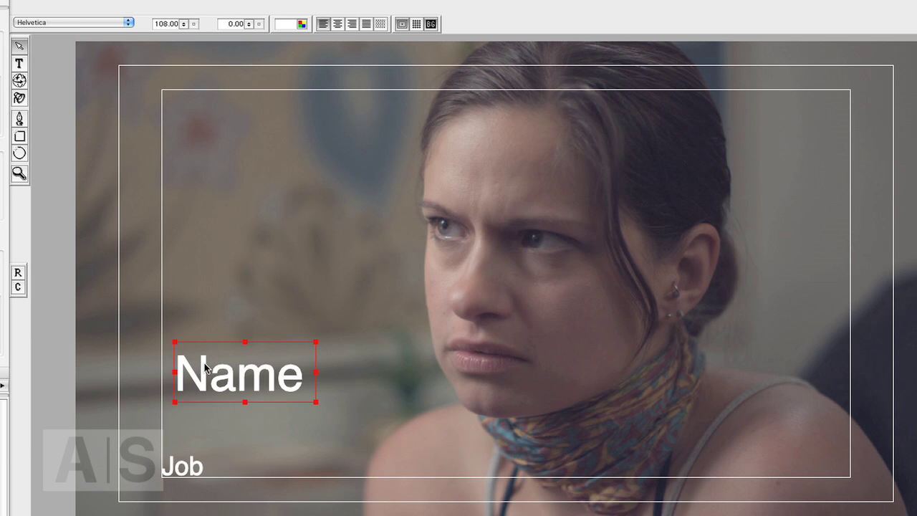
{"action": "double_click", "coordinate": [178, 24]}
{"action": "type", "text": "93.6"}
{"action": "key", "text": "Return"}
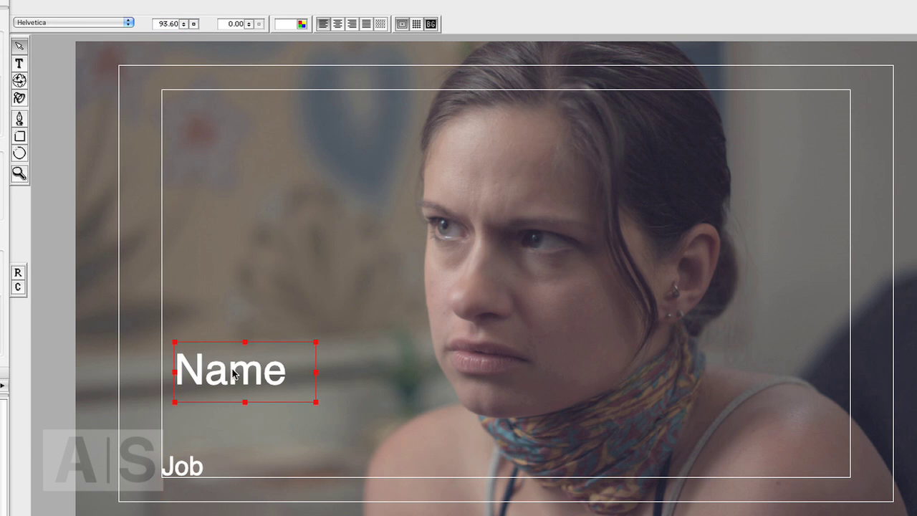
{"action": "left_click_drag", "start_coordinate": [232, 373], "coordinate": [219, 434]}
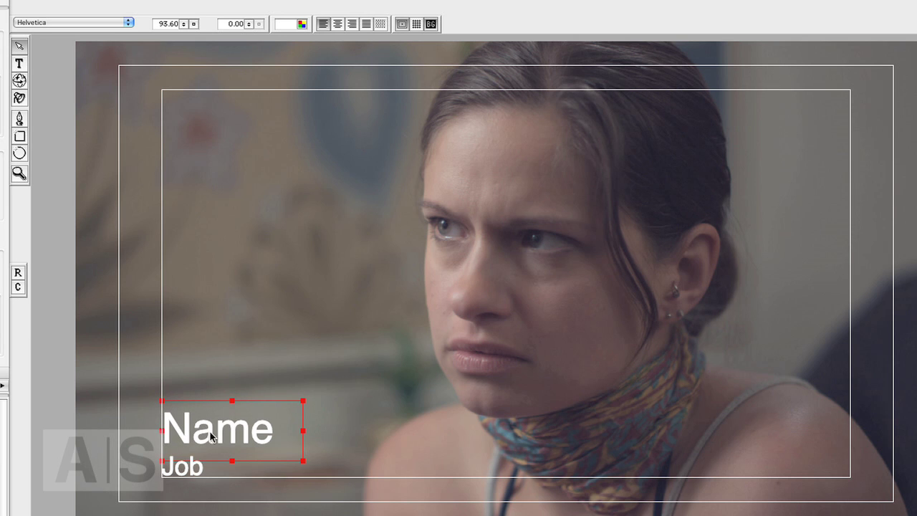
{"action": "left_click", "coordinate": [348, 331]}
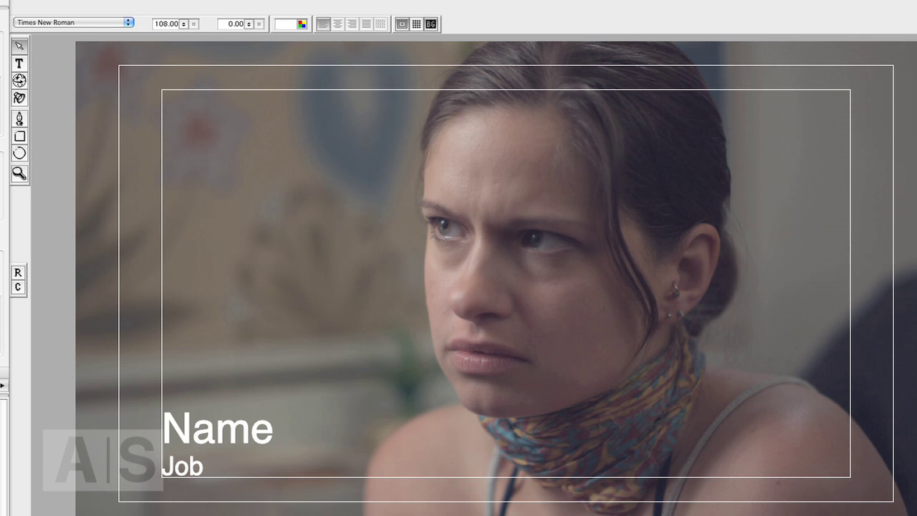
In the TextEdit titles file, add a blank line after Director so entries read name, job, blank
{"action": "key", "text": "super+Tab"}
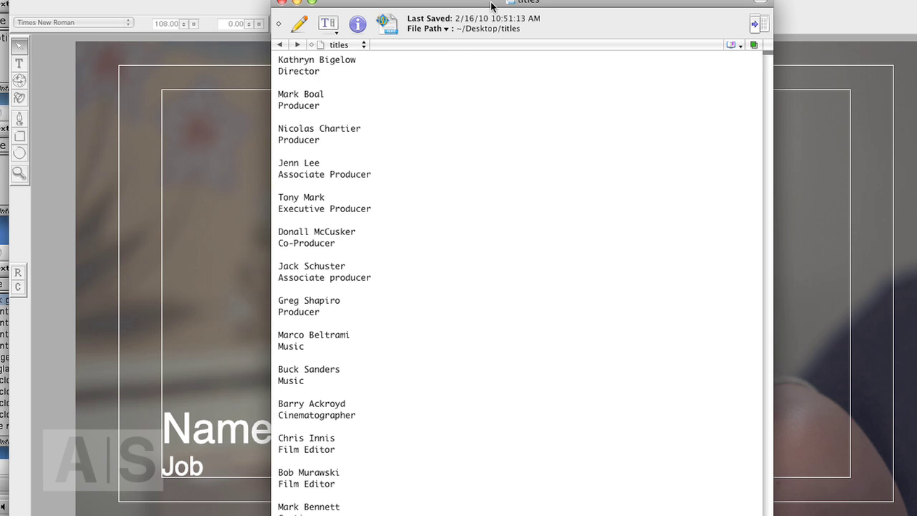
{"action": "left_click_drag", "start_coordinate": [490, 5], "coordinate": [482, 11]}
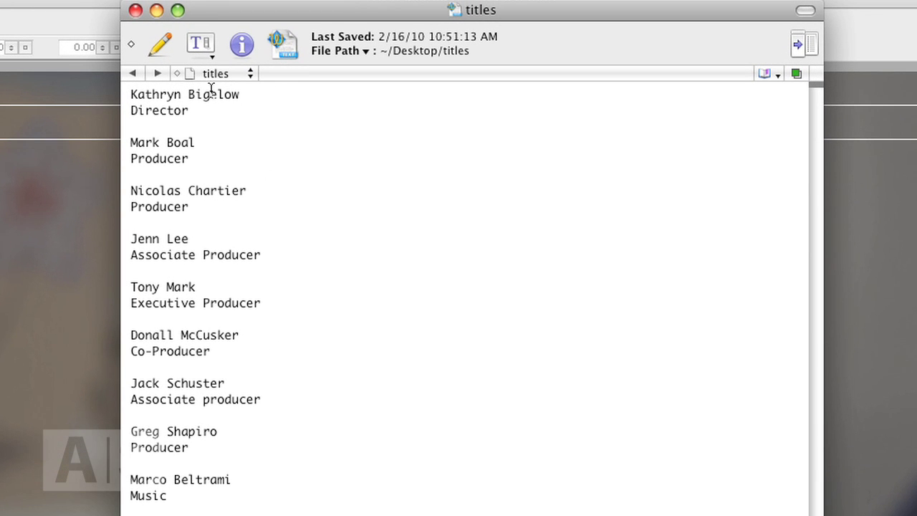
{"action": "left_click_drag", "start_coordinate": [136, 95], "coordinate": [266, 96]}
{"action": "left_click", "coordinate": [265, 96]}
{"action": "left_click_drag", "start_coordinate": [189, 112], "coordinate": [130, 111]}
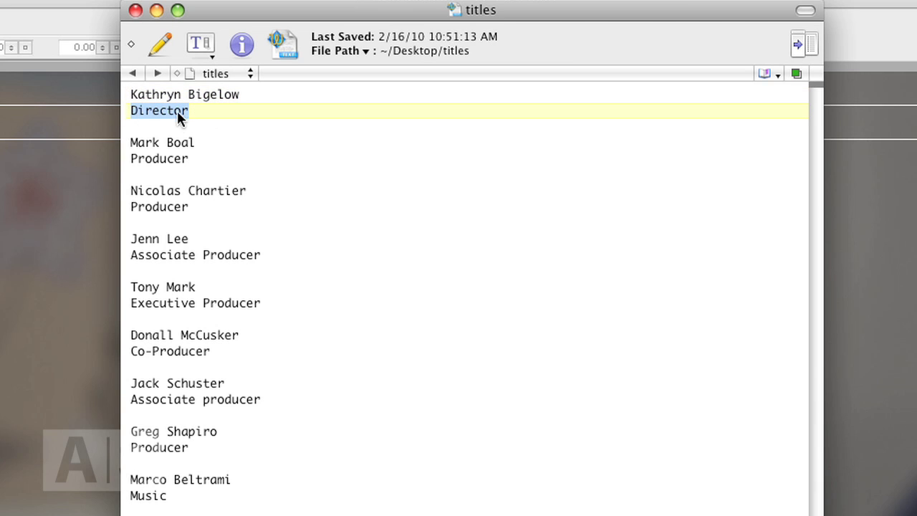
{"action": "key", "text": "Right"}
{"action": "key", "text": "Return"}
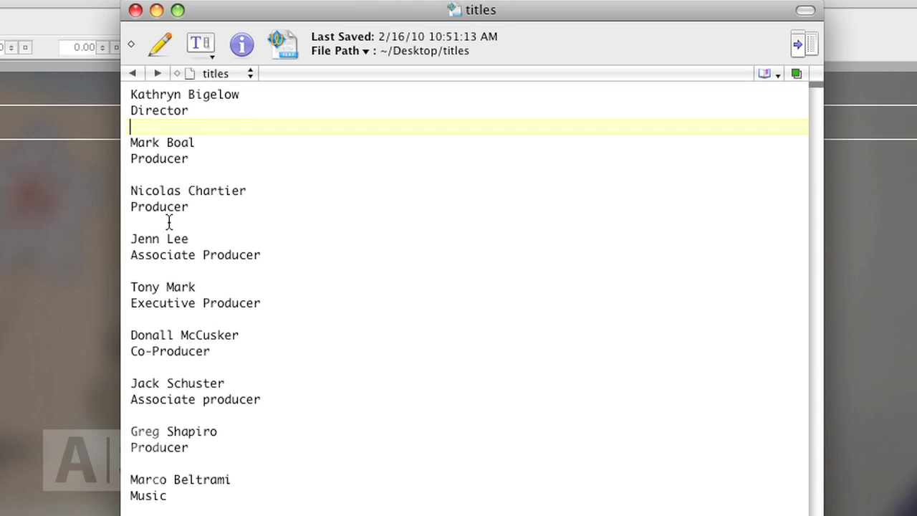
{"action": "left_click", "coordinate": [250, 94]}
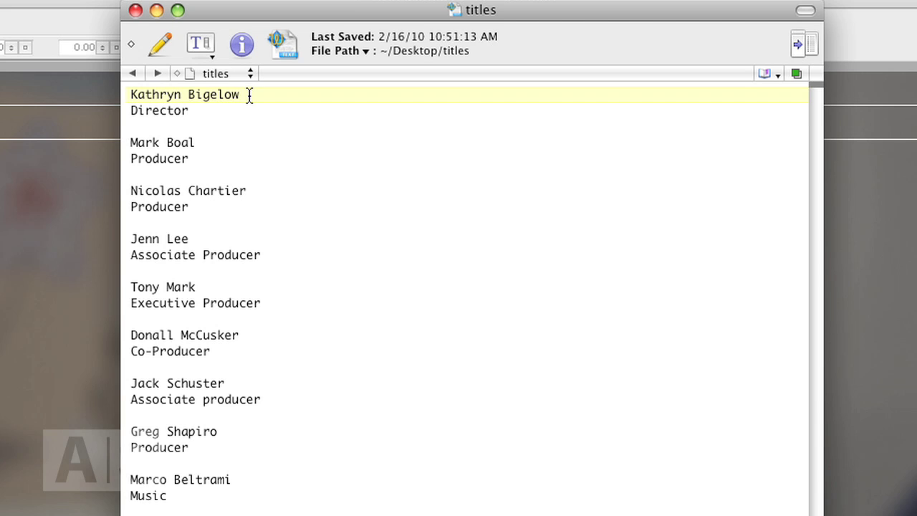
{"action": "left_click", "coordinate": [192, 115]}
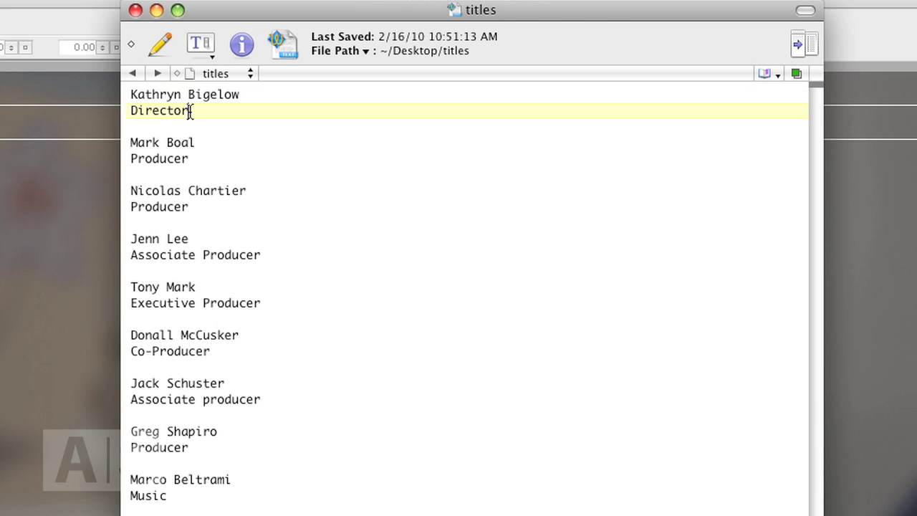
{"action": "left_click", "coordinate": [144, 128]}
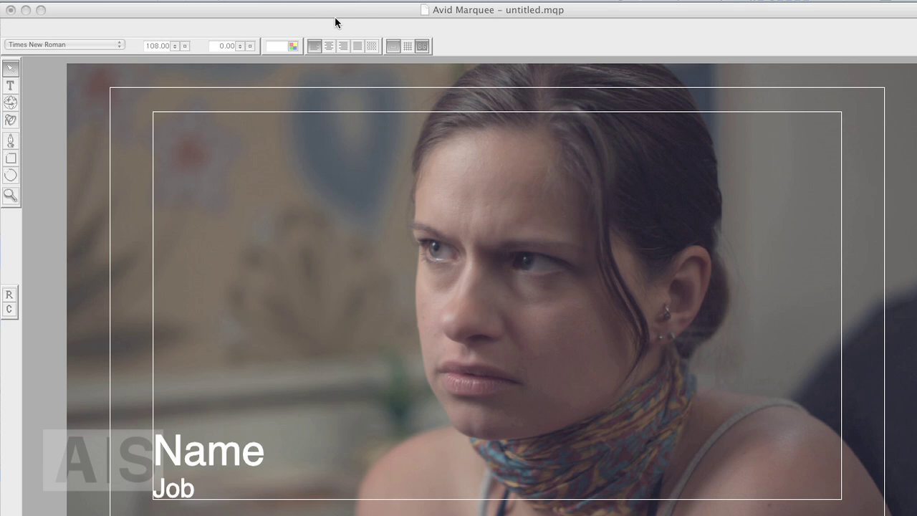
Expand Layer 1 in the Layers panel and select the Text Box holding the Job text
{"action": "left_click", "coordinate": [336, 15]}
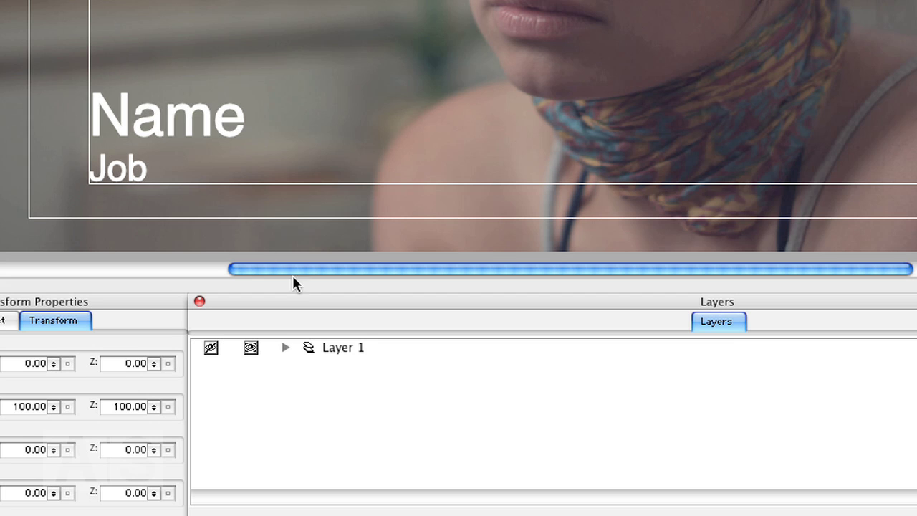
{"action": "left_click", "coordinate": [285, 348]}
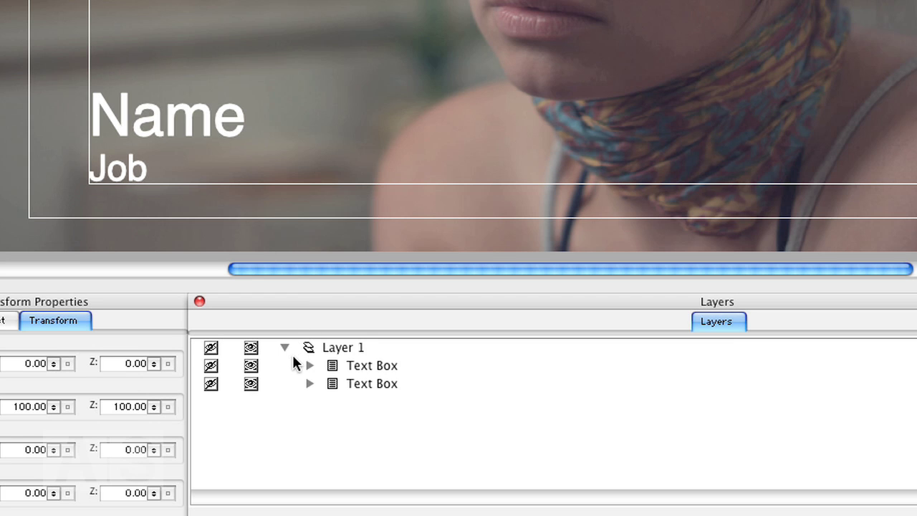
{"action": "left_click", "coordinate": [369, 366]}
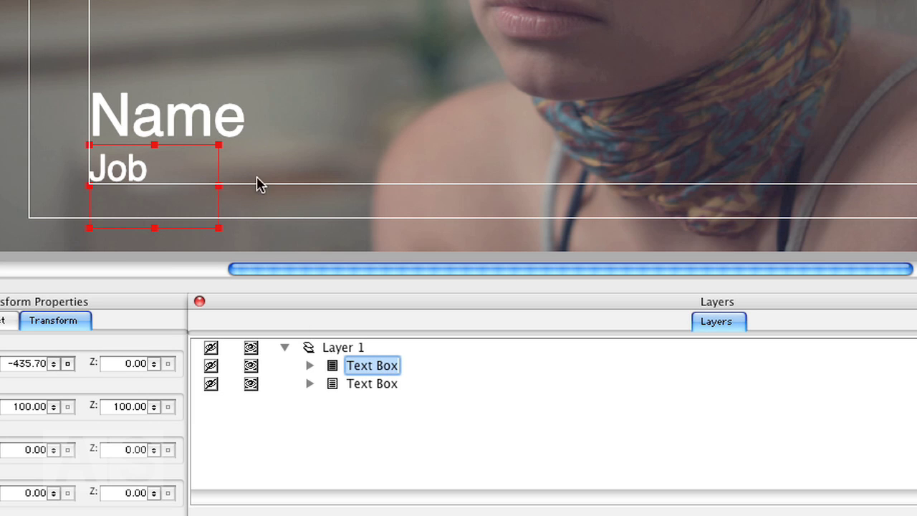
{"action": "left_click", "coordinate": [385, 366]}
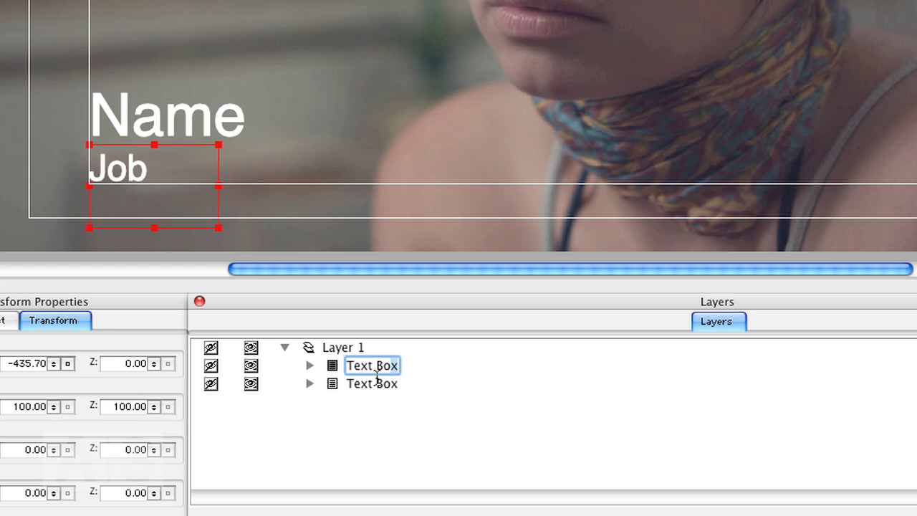
{"action": "left_click", "coordinate": [341, 370]}
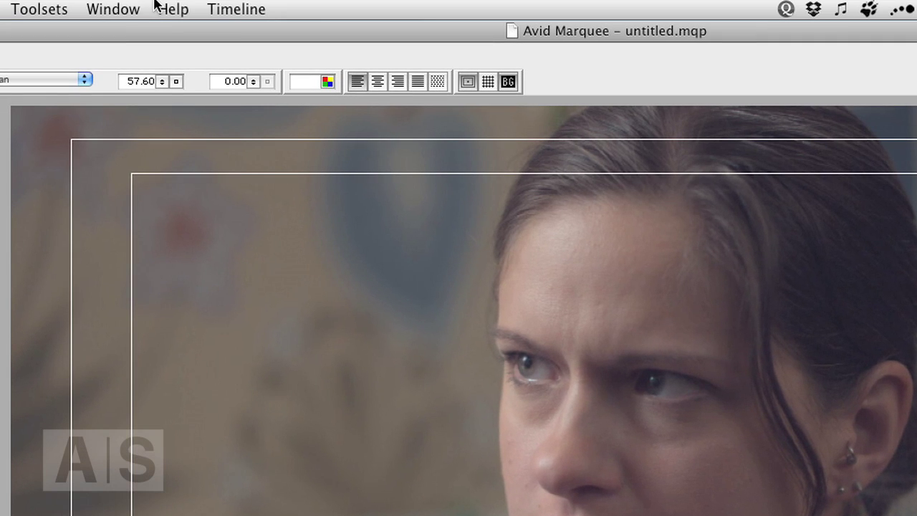
Rename the Job text layer to 'Text Box 2' in the Info properties panel
{"action": "left_click", "coordinate": [123, 9]}
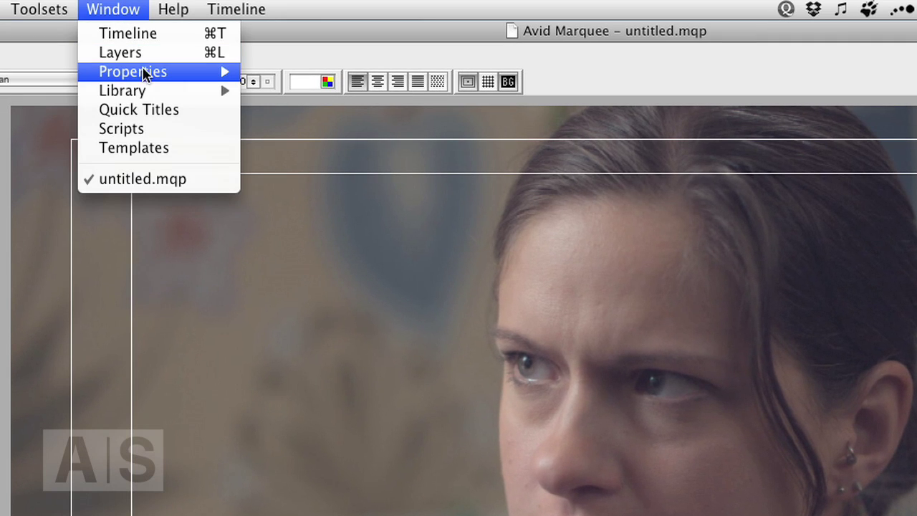
{"action": "mouse_move", "coordinate": [152, 77]}
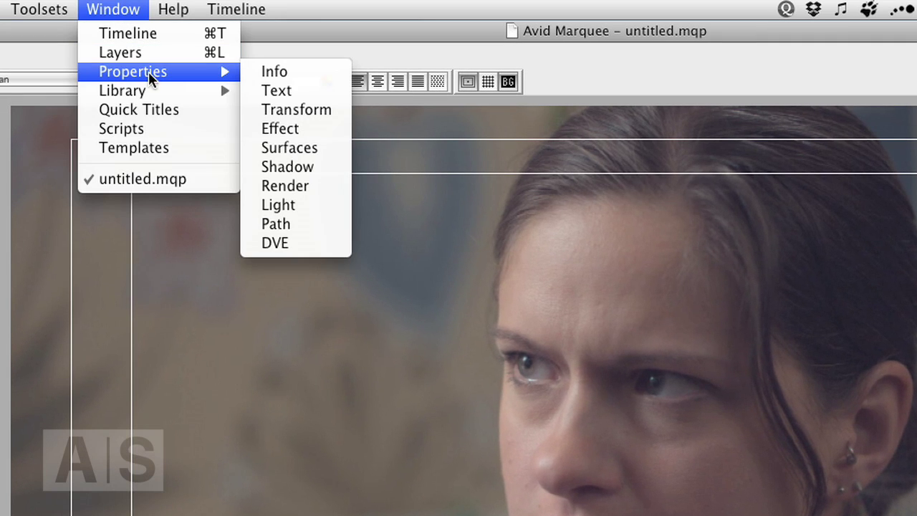
{"action": "left_click", "coordinate": [285, 72]}
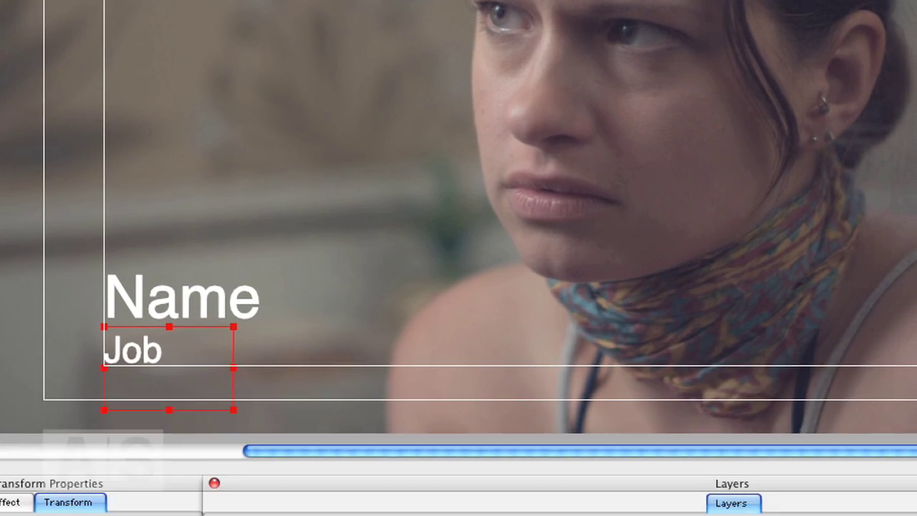
{"action": "left_click_drag", "start_coordinate": [552, 1], "coordinate": [548, 29]}
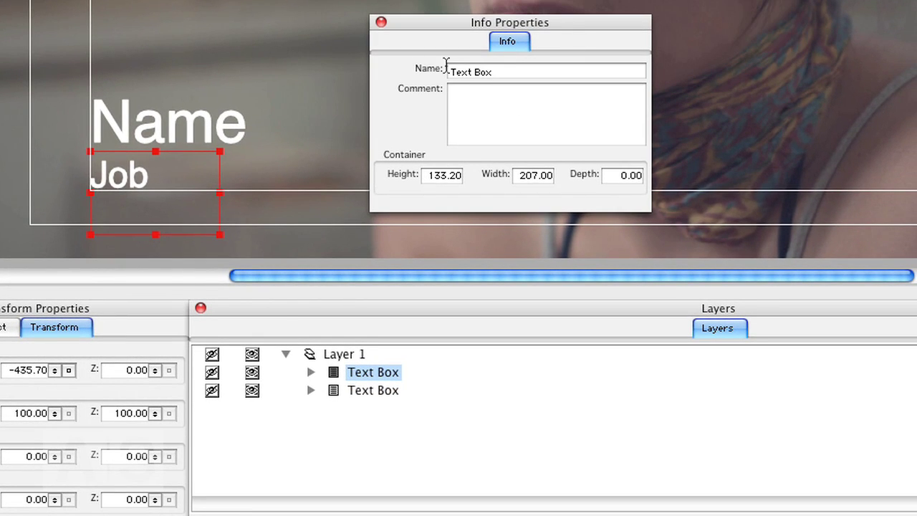
{"action": "left_click", "coordinate": [513, 72]}
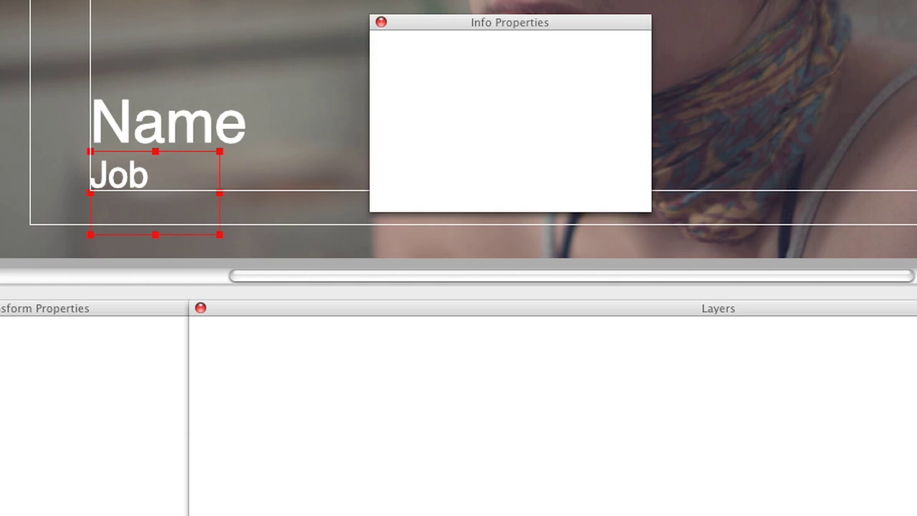
{"action": "left_click", "coordinate": [547, 71]}
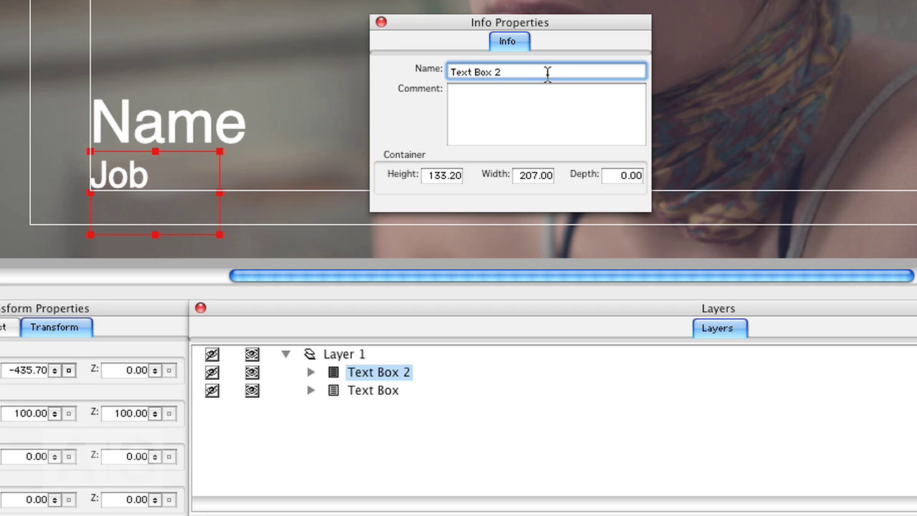
{"action": "key", "text": "Tab"}
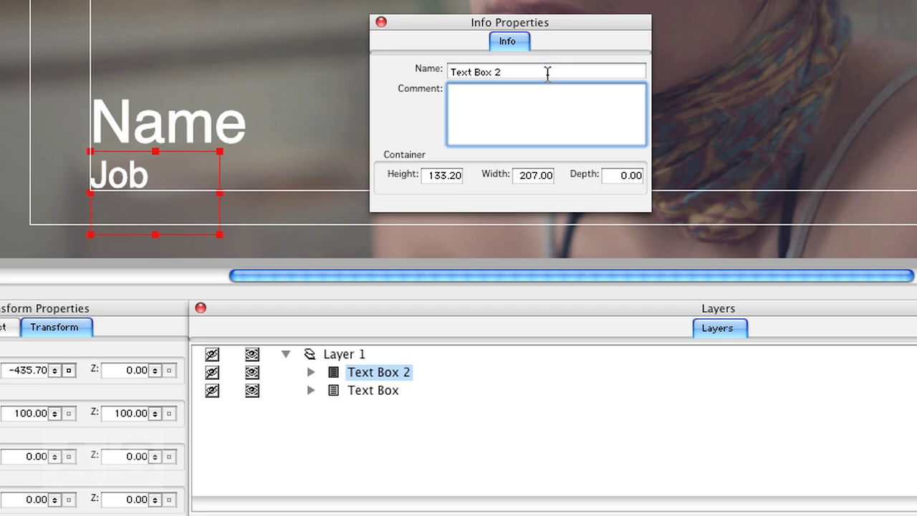
{"action": "left_click", "coordinate": [381, 23]}
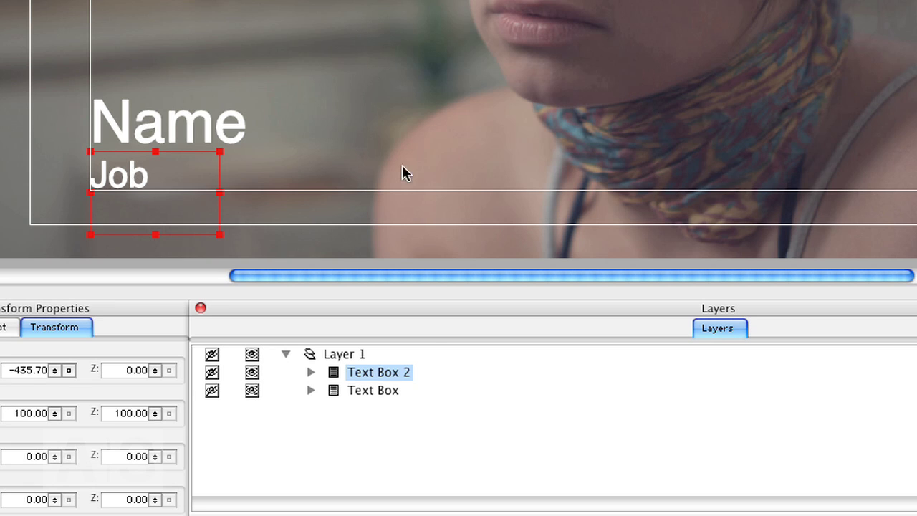
Rename the Name text layer to 'Text Box 1'
{"action": "left_click", "coordinate": [371, 395]}
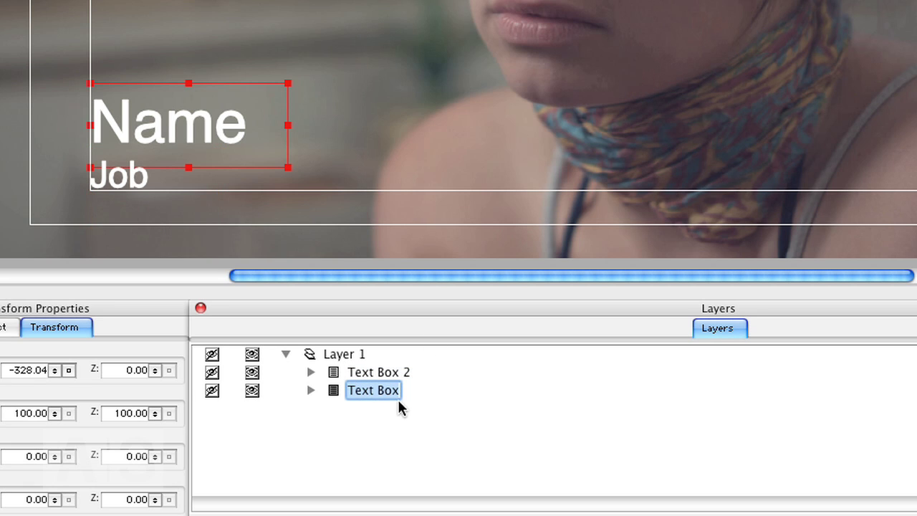
{"action": "double_click", "coordinate": [365, 391]}
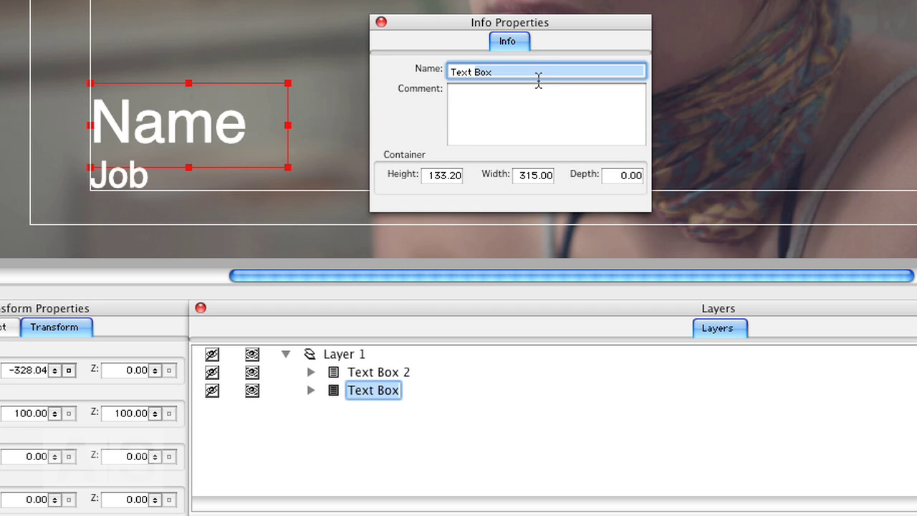
{"action": "left_click", "coordinate": [550, 77]}
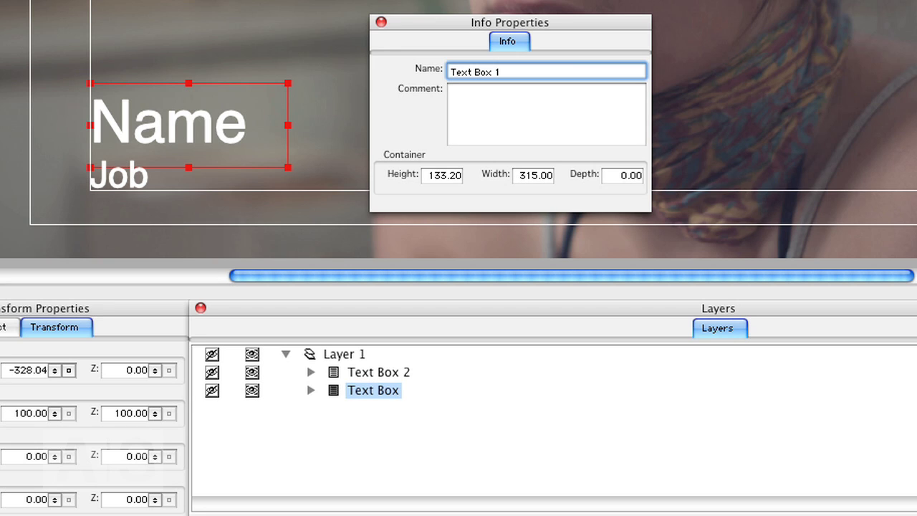
{"action": "key", "text": "Tab"}
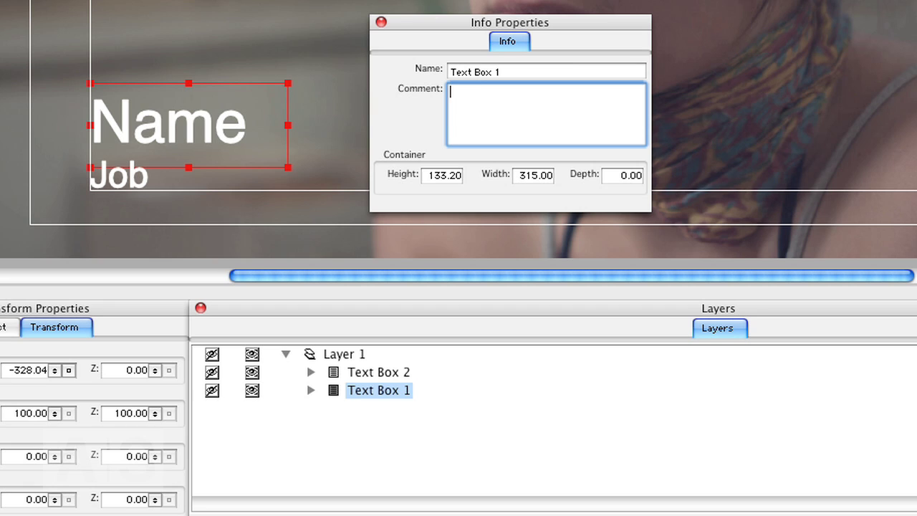
{"action": "left_click", "coordinate": [380, 22]}
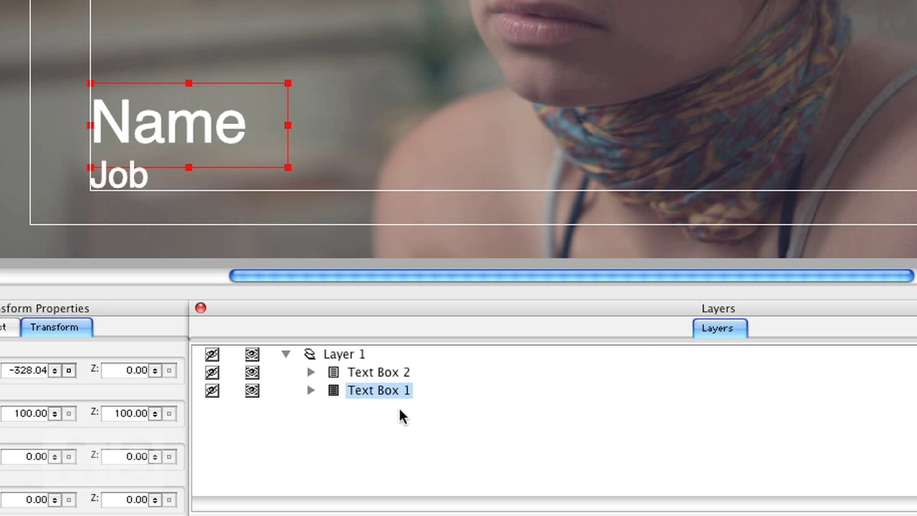
Select Text Box 2 and Text Box 1 in turn to check which text each holds
{"action": "left_click", "coordinate": [379, 375]}
{"action": "left_click", "coordinate": [382, 387]}
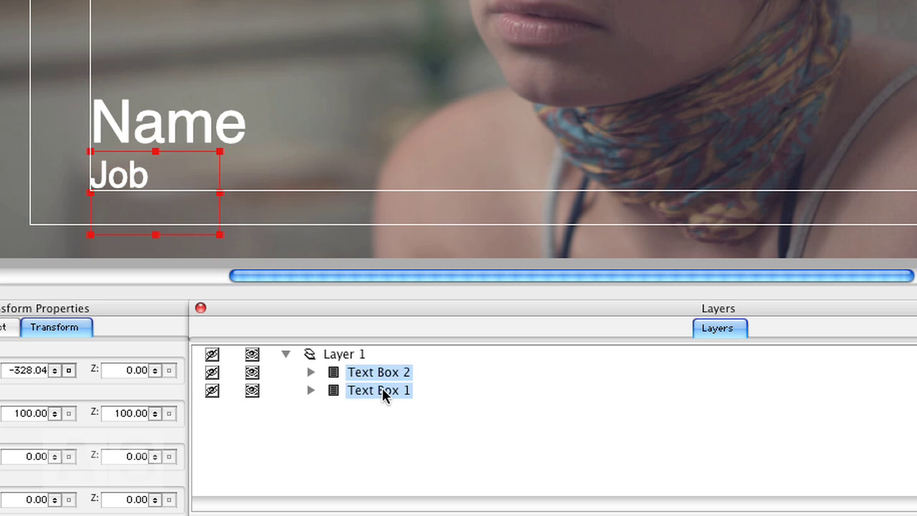
{"action": "left_click", "coordinate": [387, 377]}
{"action": "left_click", "coordinate": [392, 395]}
{"action": "left_click", "coordinate": [405, 377]}
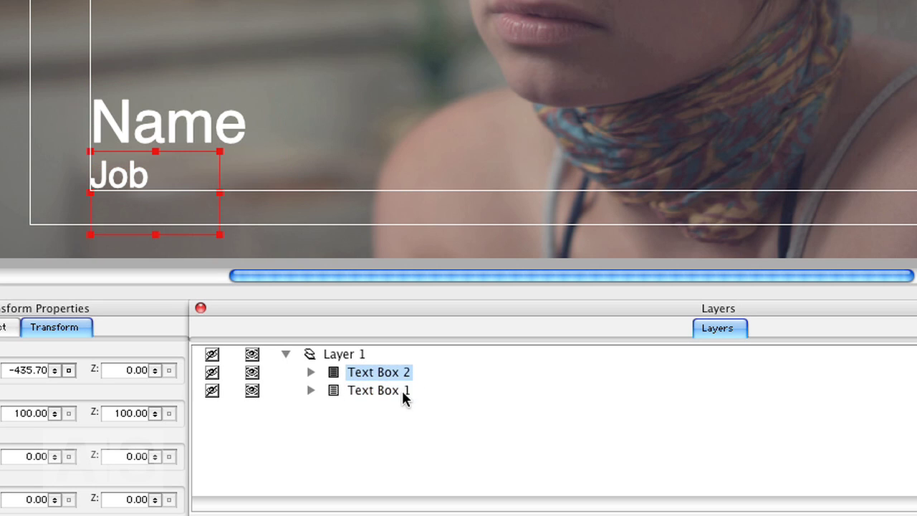
{"action": "left_click", "coordinate": [399, 389]}
{"action": "left_click", "coordinate": [433, 378]}
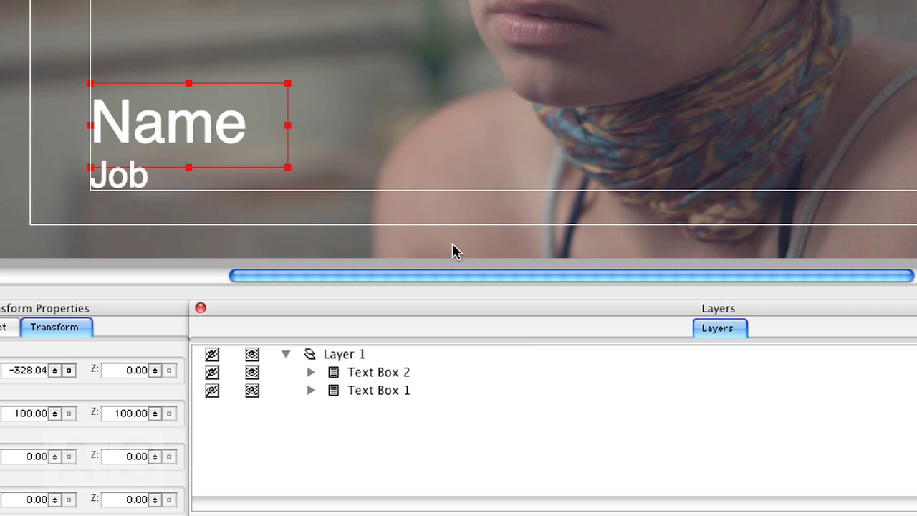
Widen Text Box 2 (Job) and Text Box 1 (Name) to span nearly the full frame width
{"action": "left_click", "coordinate": [384, 373]}
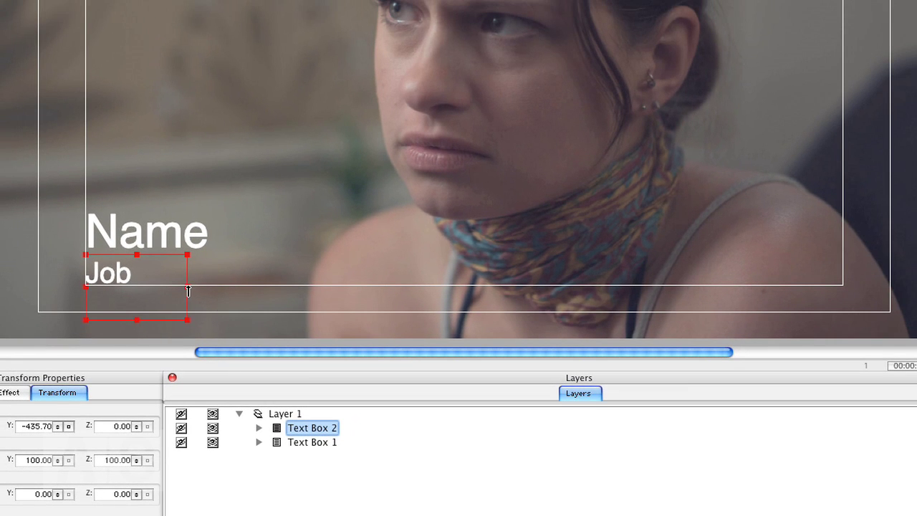
{"action": "left_click_drag", "start_coordinate": [187, 289], "coordinate": [842, 301]}
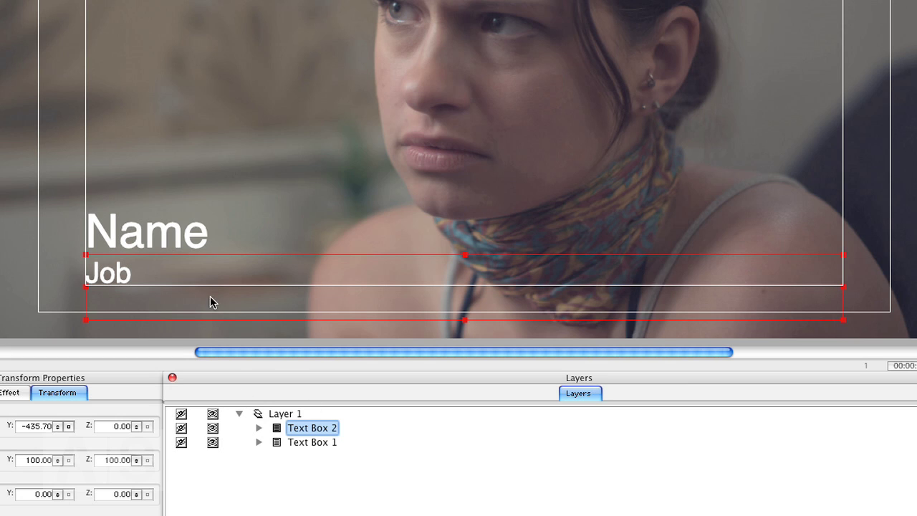
{"action": "left_click", "coordinate": [313, 442]}
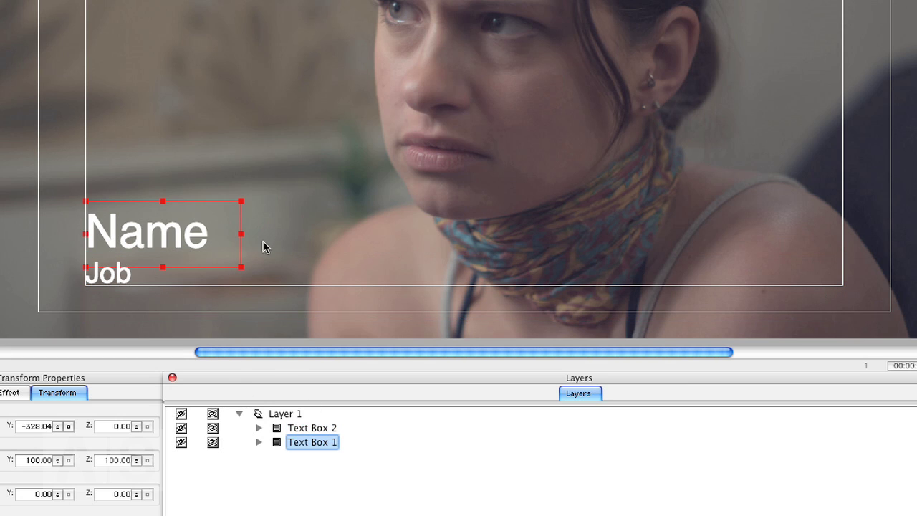
{"action": "left_click_drag", "start_coordinate": [241, 237], "coordinate": [839, 254]}
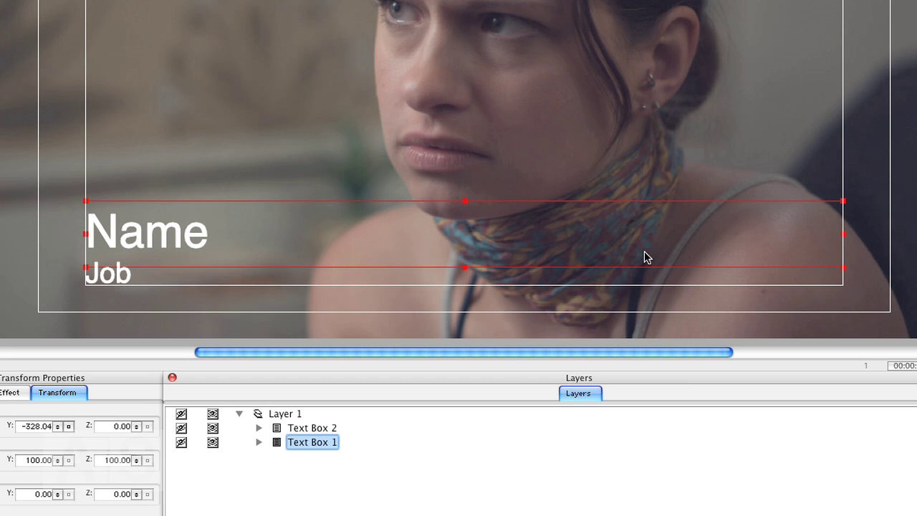
{"action": "left_click", "coordinate": [339, 478]}
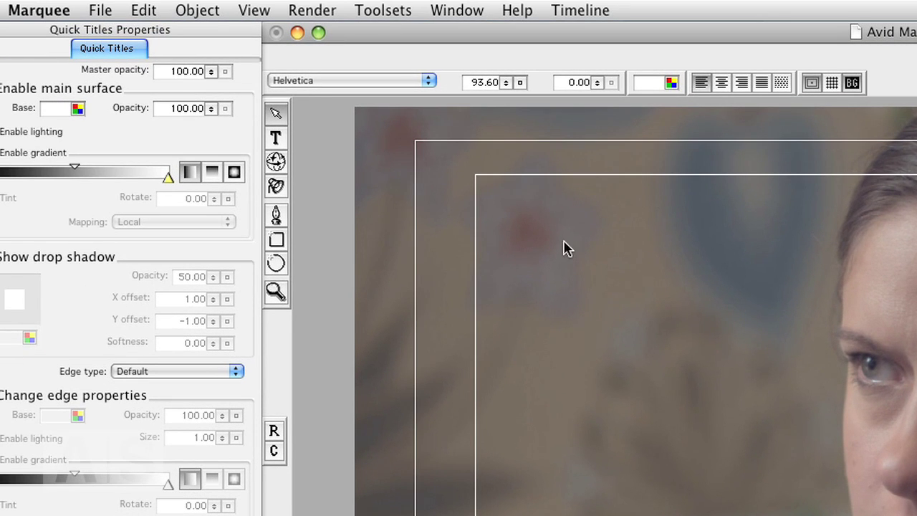
Run AutoTitler with the Desktop titles text file as input
{"action": "left_click", "coordinate": [100, 10]}
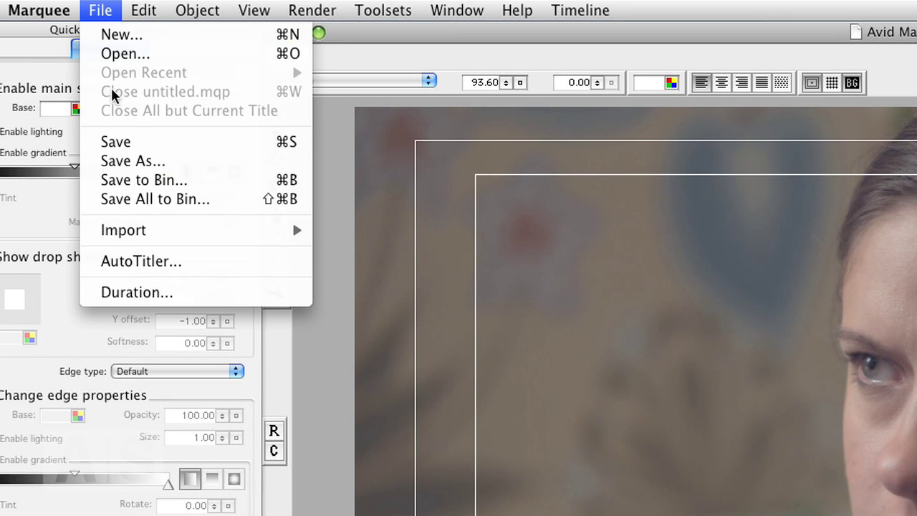
{"action": "mouse_move", "coordinate": [112, 235]}
{"action": "left_click", "coordinate": [122, 261]}
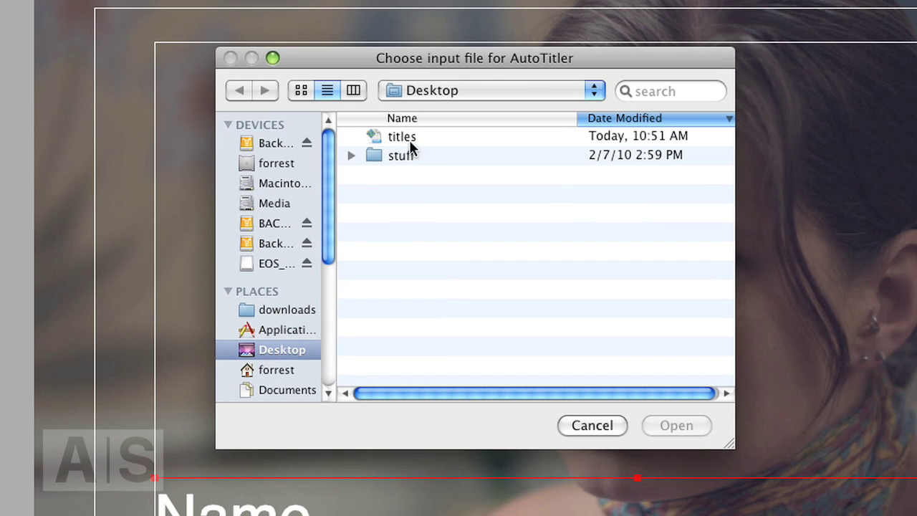
{"action": "left_click", "coordinate": [409, 137]}
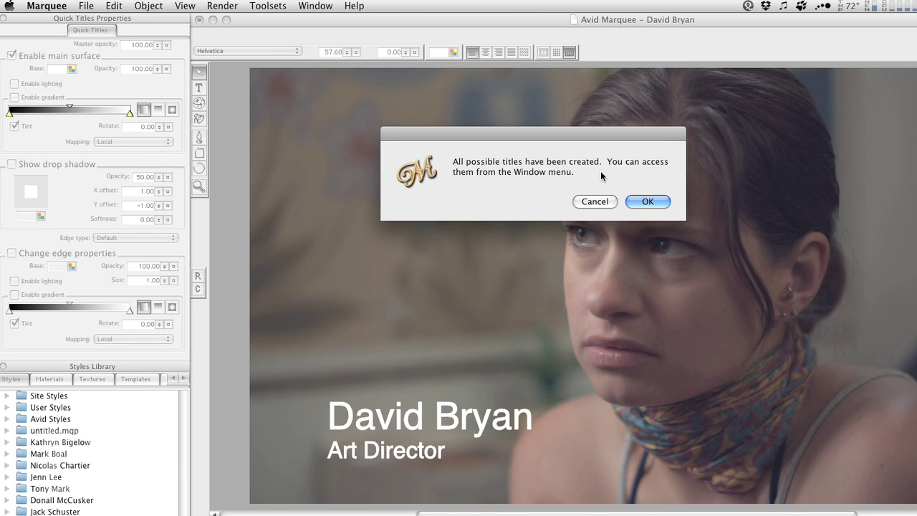
Open the Production Designer title and retype the garbled surname letters as í and ú
{"action": "left_click", "coordinate": [646, 202]}
{"action": "left_click", "coordinate": [317, 6]}
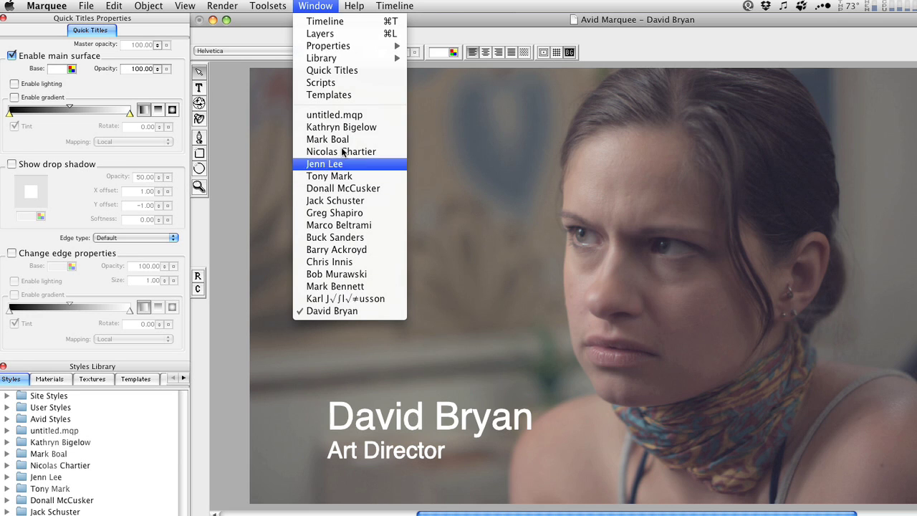
{"action": "left_click", "coordinate": [341, 299]}
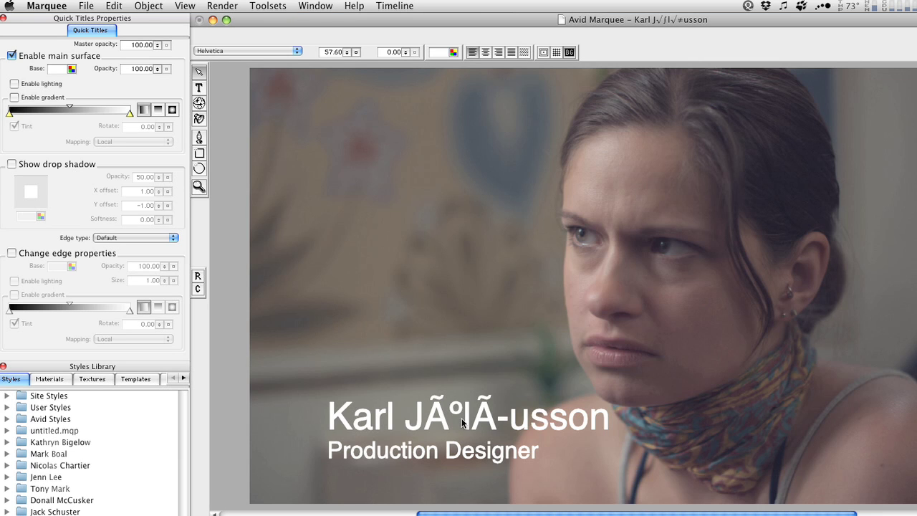
{"action": "left_click", "coordinate": [198, 87]}
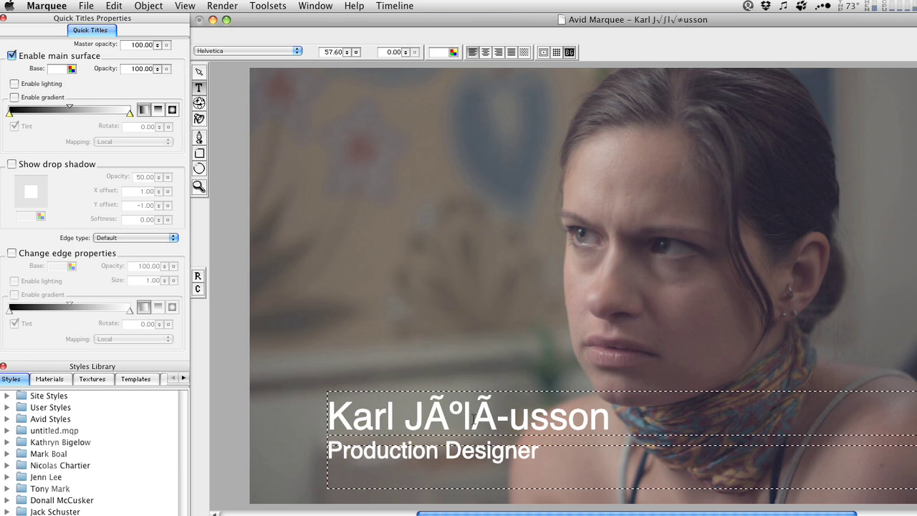
{"action": "left_click", "coordinate": [517, 424]}
{"action": "left_click_drag", "start_coordinate": [511, 423], "coordinate": [428, 422]}
{"action": "type", "text": "í"}
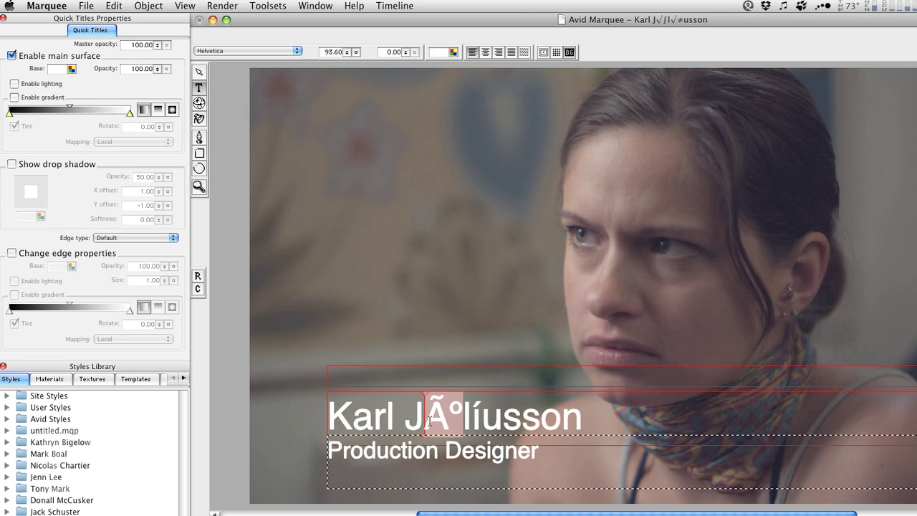
{"action": "type", "text": "ú"}
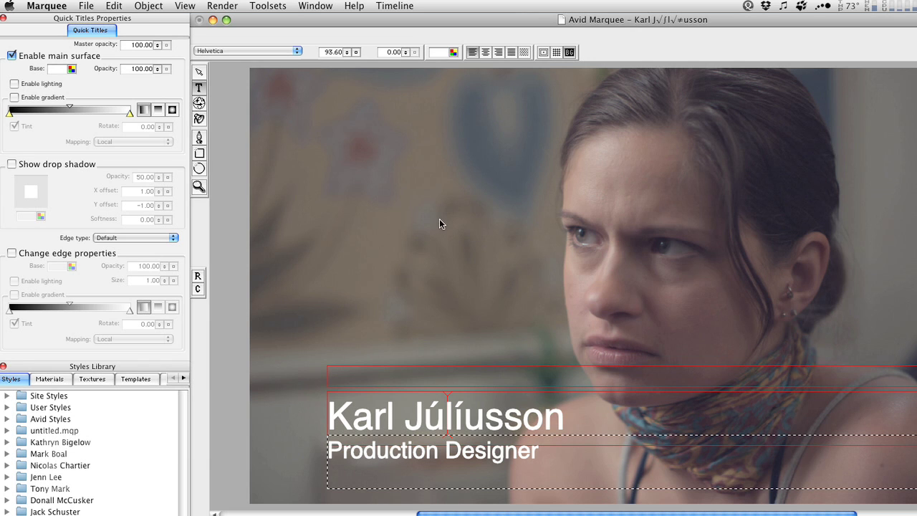
Switch via the Director title to the Associate Producer credit title
{"action": "left_click", "coordinate": [354, 6]}
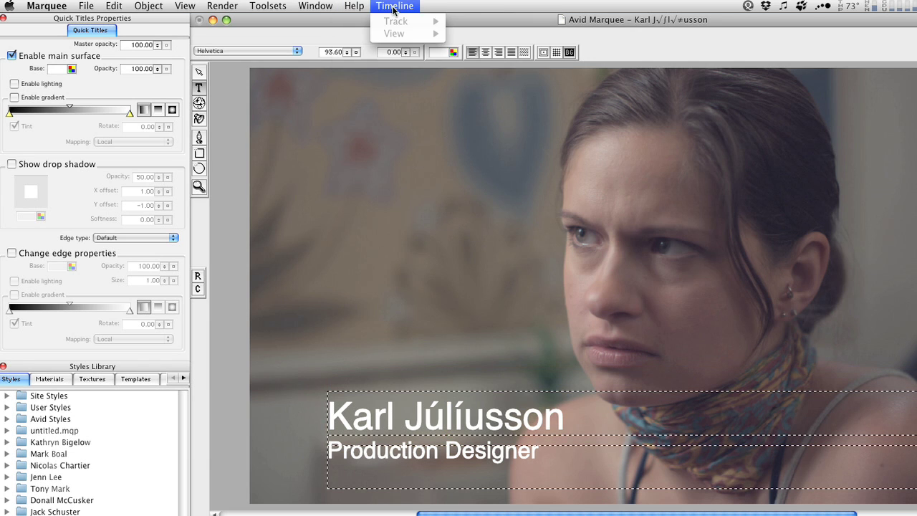
{"action": "mouse_move", "coordinate": [315, 6]}
{"action": "left_click", "coordinate": [337, 127]}
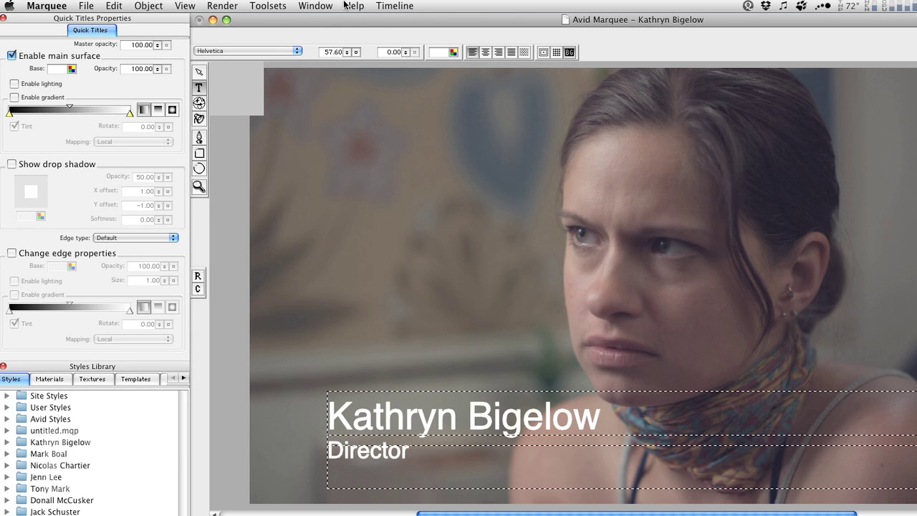
{"action": "left_click", "coordinate": [351, 6]}
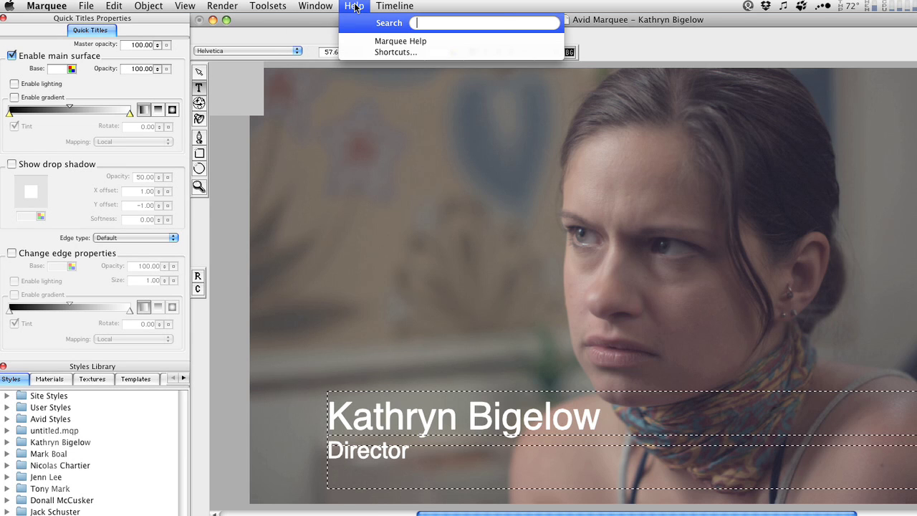
{"action": "mouse_move", "coordinate": [315, 6]}
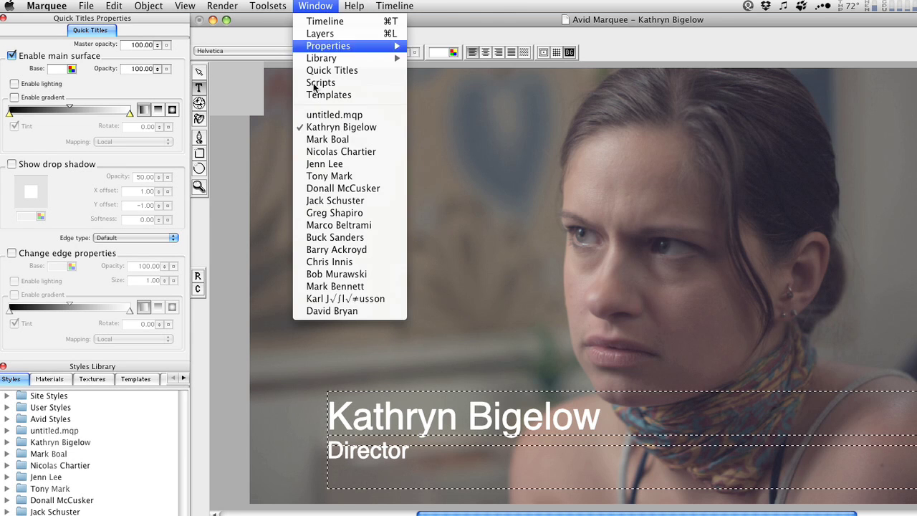
{"action": "left_click", "coordinate": [324, 165]}
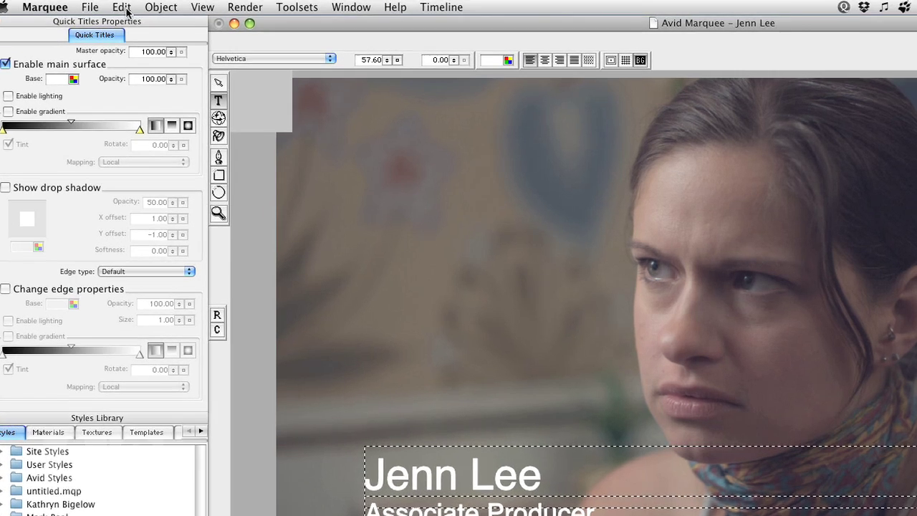
{"action": "left_click", "coordinate": [86, 5]}
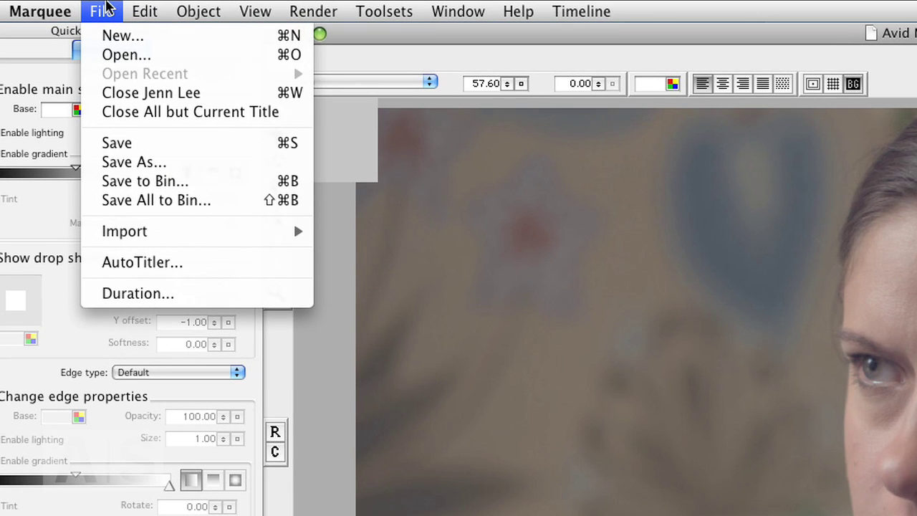
Save All open credit titles into the 'titles' bin using 1:1 MXF resolution
{"action": "left_click", "coordinate": [147, 209]}
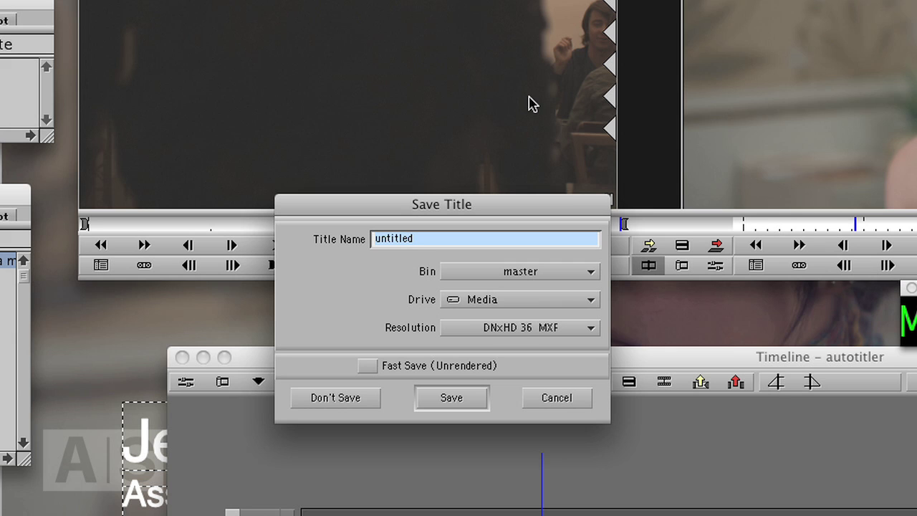
{"action": "left_click", "coordinate": [440, 265]}
{"action": "left_click", "coordinate": [487, 308]}
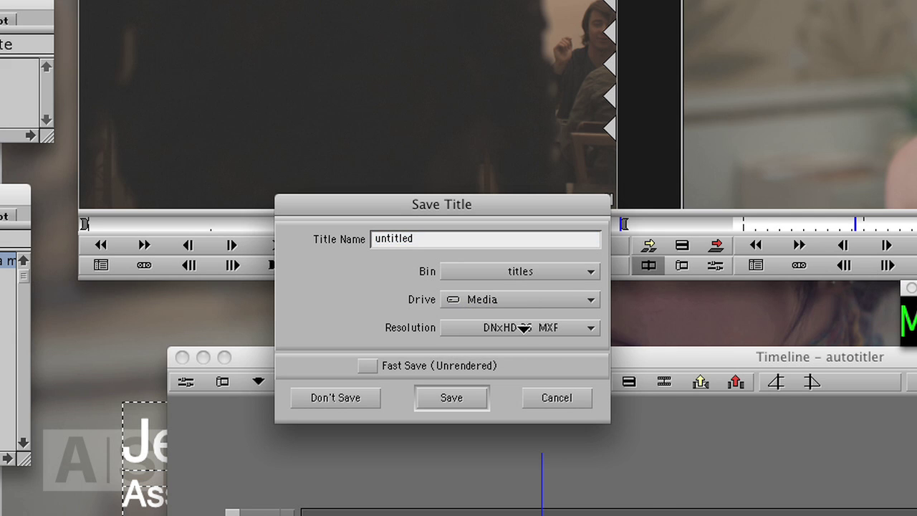
{"action": "left_click", "coordinate": [526, 329]}
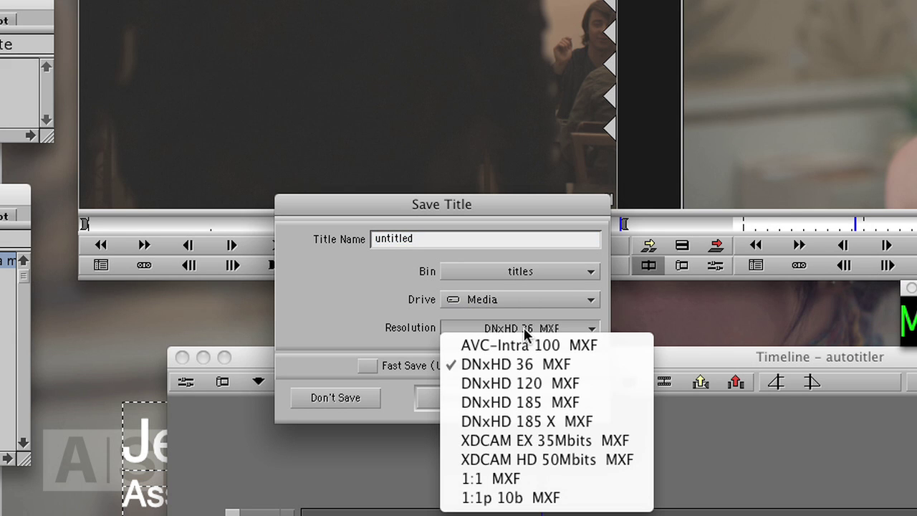
{"action": "left_click", "coordinate": [492, 479]}
{"action": "left_click", "coordinate": [457, 399]}
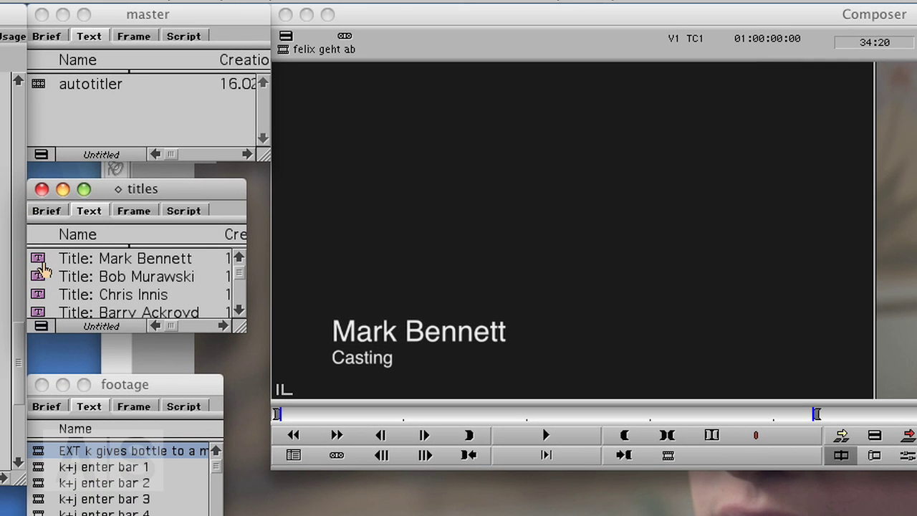
Load the Casting, Film Editor and Director titles, enlarging the bin to show all titles
{"action": "double_click", "coordinate": [38, 261]}
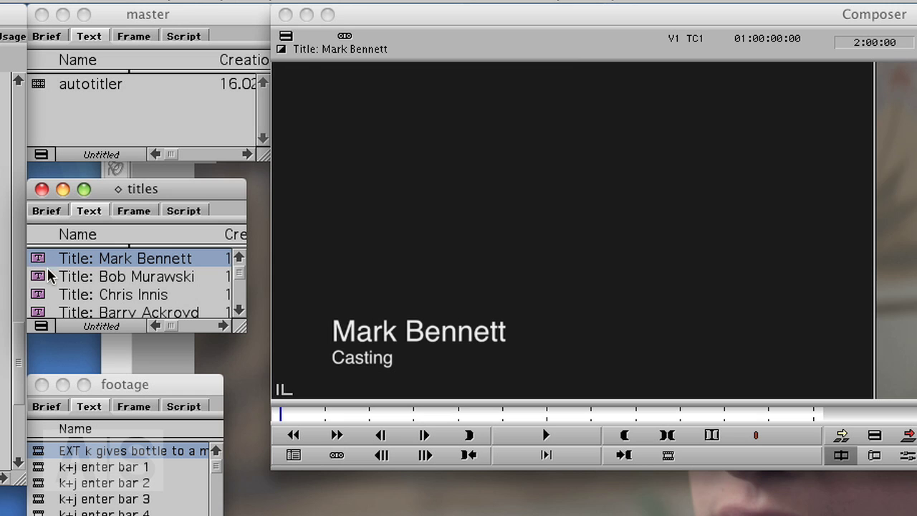
{"action": "double_click", "coordinate": [40, 278]}
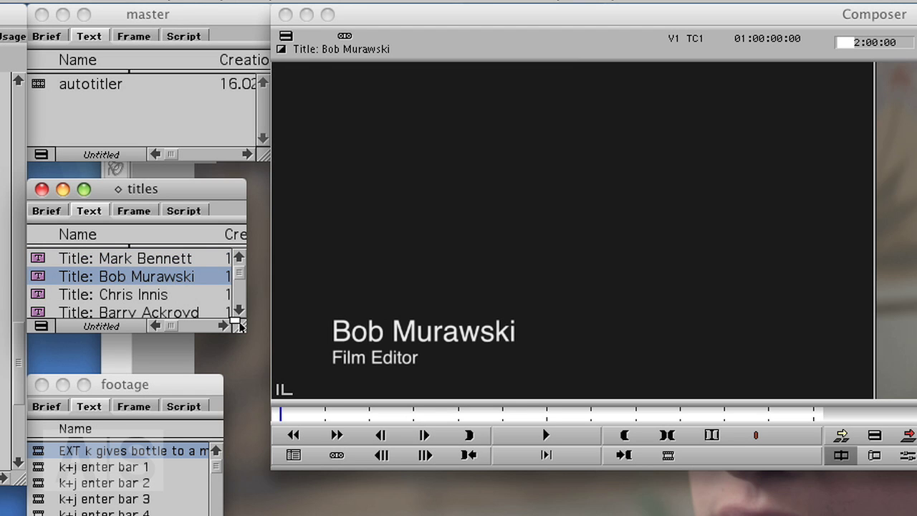
{"action": "left_click_drag", "start_coordinate": [239, 323], "coordinate": [331, 512]}
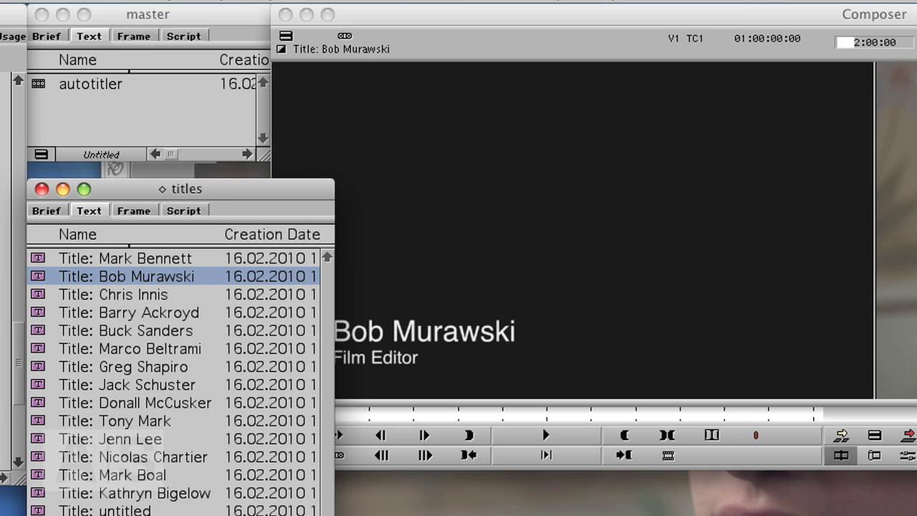
{"action": "double_click", "coordinate": [37, 492]}
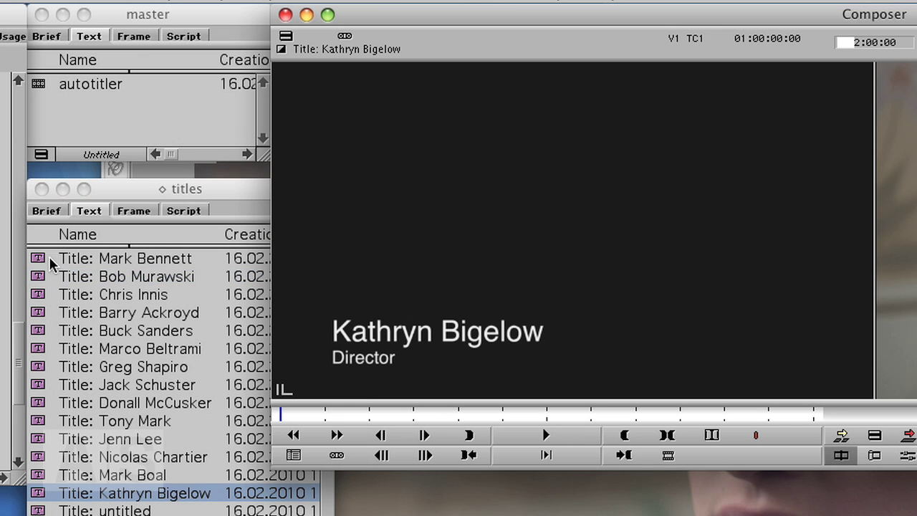
Load the Casting, Film Editor, next, Music and Producer credit titles into the monitor in turn
{"action": "double_click", "coordinate": [49, 259]}
{"action": "double_click", "coordinate": [39, 284]}
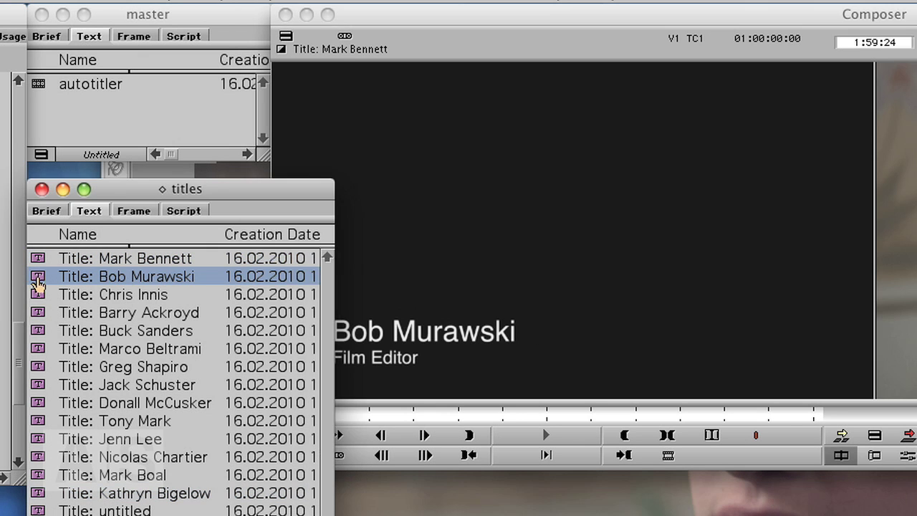
{"action": "double_click", "coordinate": [36, 297]}
{"action": "double_click", "coordinate": [39, 334]}
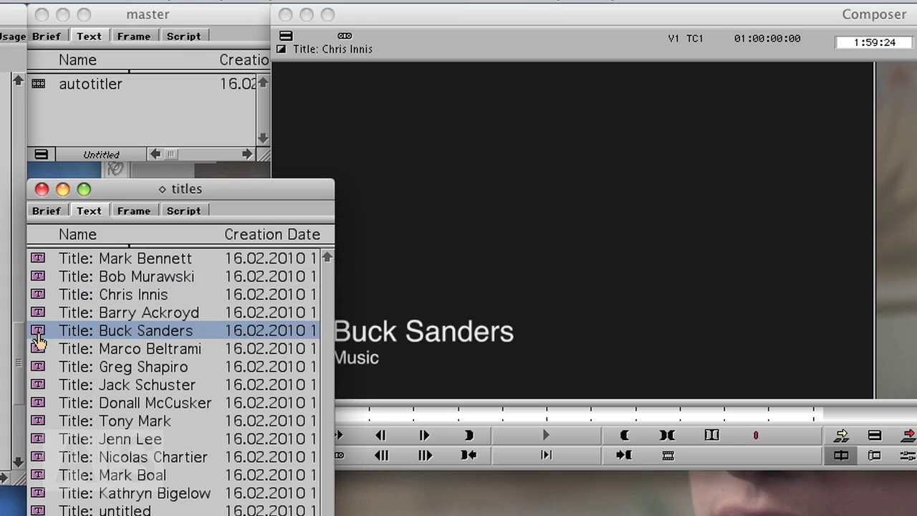
{"action": "double_click", "coordinate": [37, 368]}
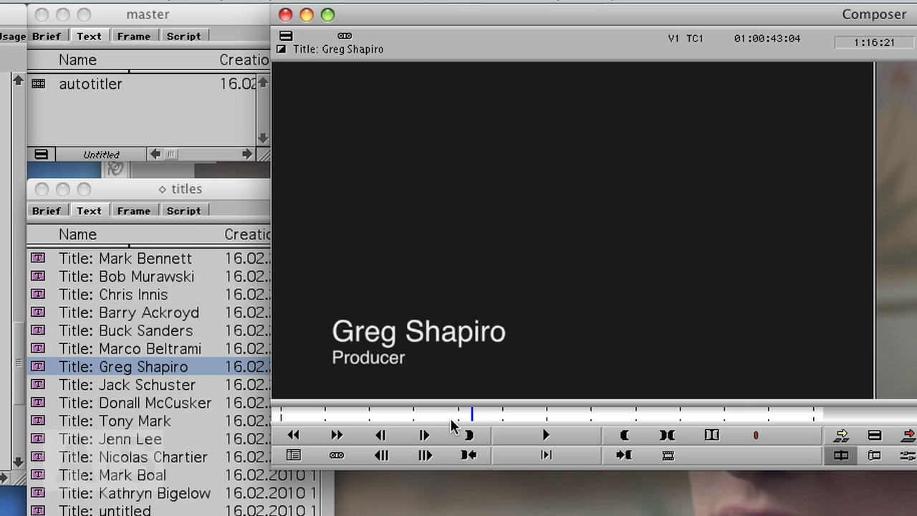
Scrub through the Producer title, then bring Media Composer forward and switch to the browser
{"action": "left_click_drag", "start_coordinate": [442, 421], "coordinate": [406, 433]}
{"action": "left_click", "coordinate": [449, 415]}
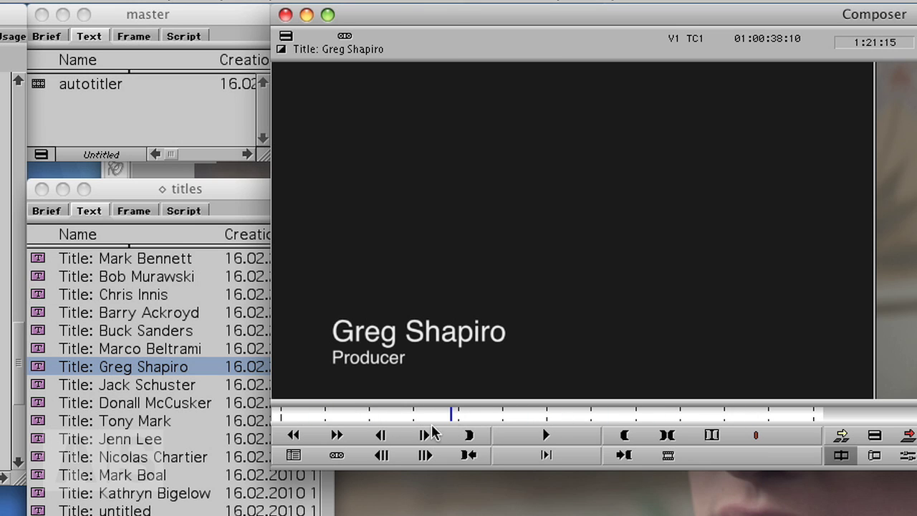
{"action": "mouse_move", "coordinate": [460, 417]}
{"action": "left_mouse_down"}
{"action": "mouse_move", "coordinate": [546, 418]}
{"action": "mouse_move", "coordinate": [464, 403]}
{"action": "left_mouse_up"}
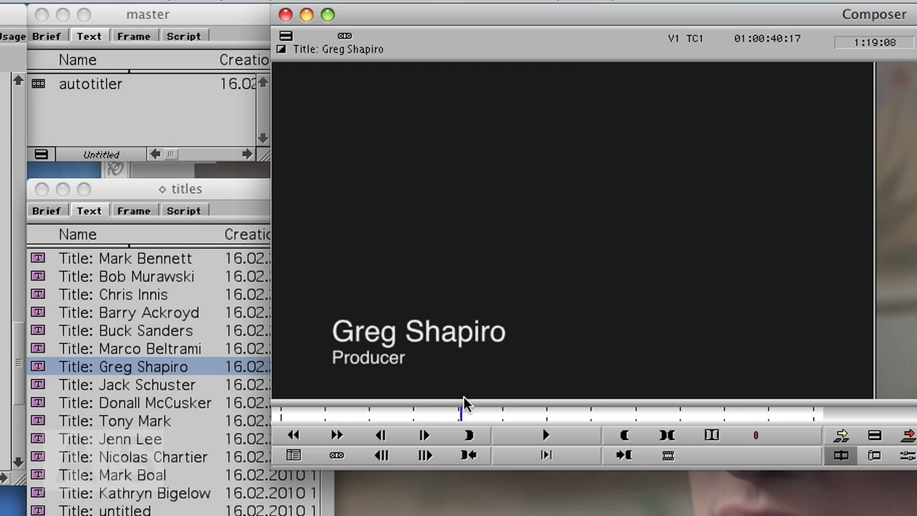
{"action": "key", "text": "super+Tab"}
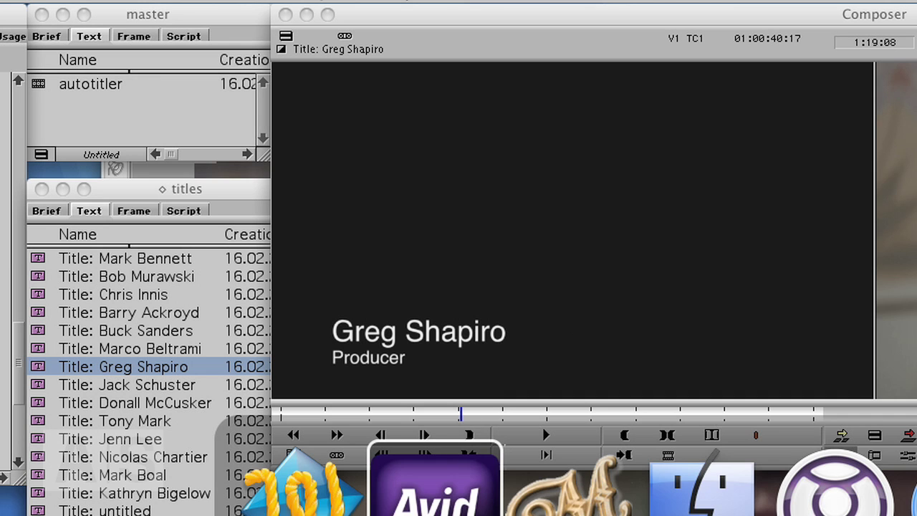
{"action": "left_click", "coordinate": [462, 479]}
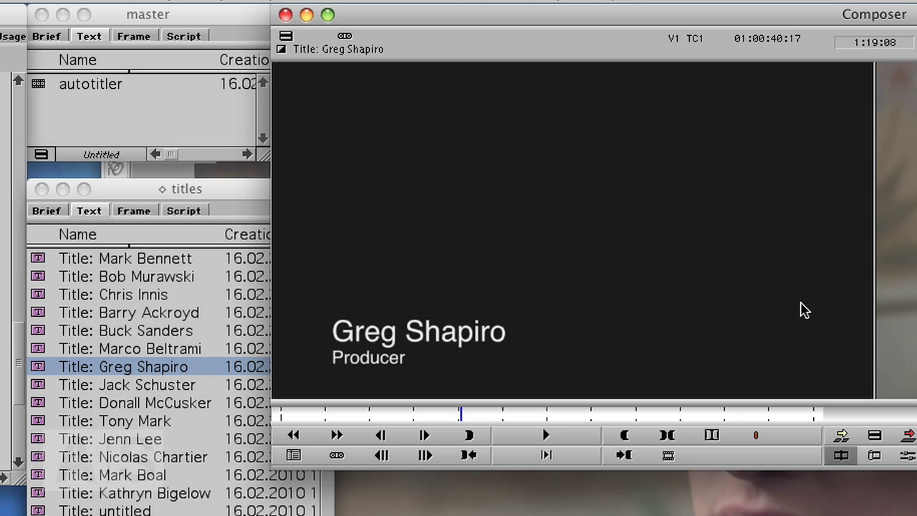
{"action": "key", "text": "super+Tab"}
{"action": "key", "text": "super+Tab"}
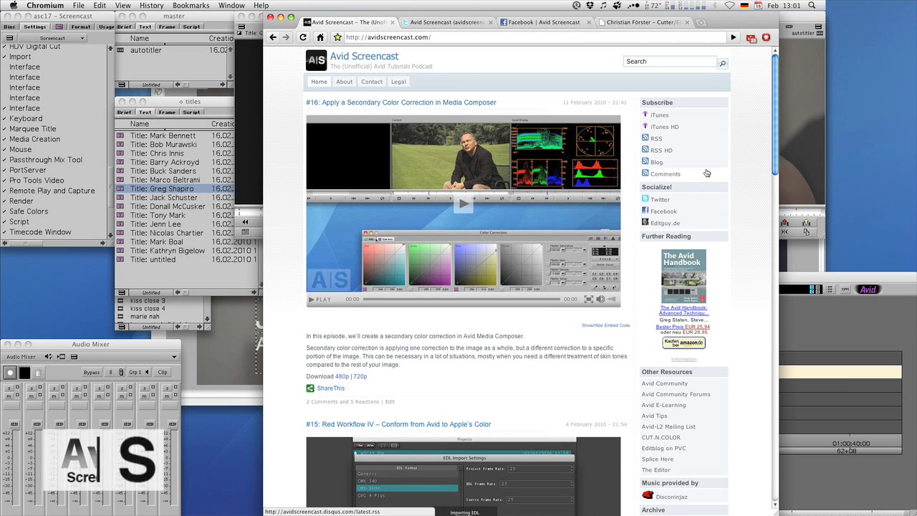
Show the podcast's Twitter and Facebook pages, ending on the editguy.de portfolio tab
{"action": "left_click", "coordinate": [451, 24]}
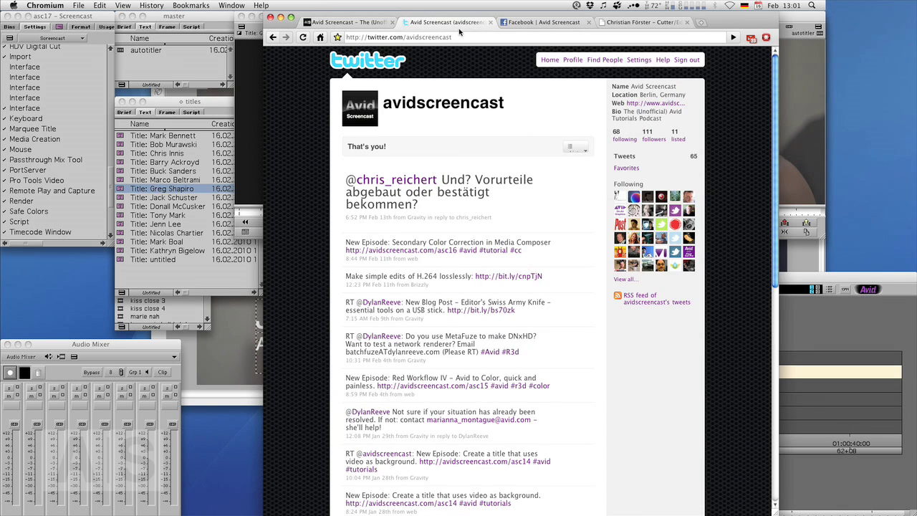
{"action": "left_click", "coordinate": [544, 24]}
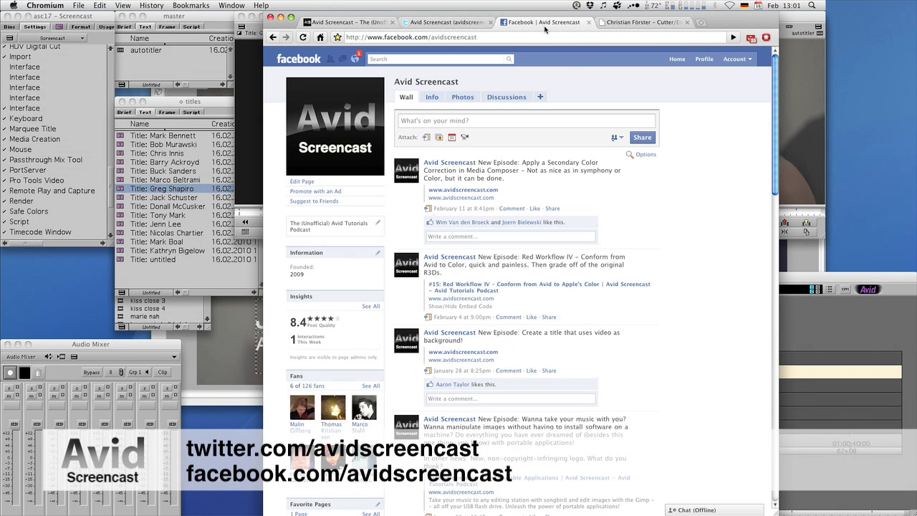
{"action": "left_click", "coordinate": [631, 27]}
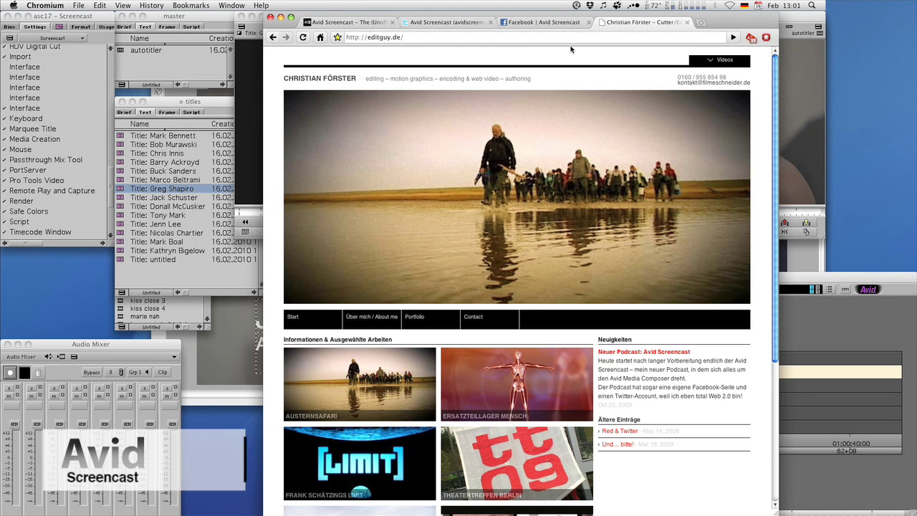